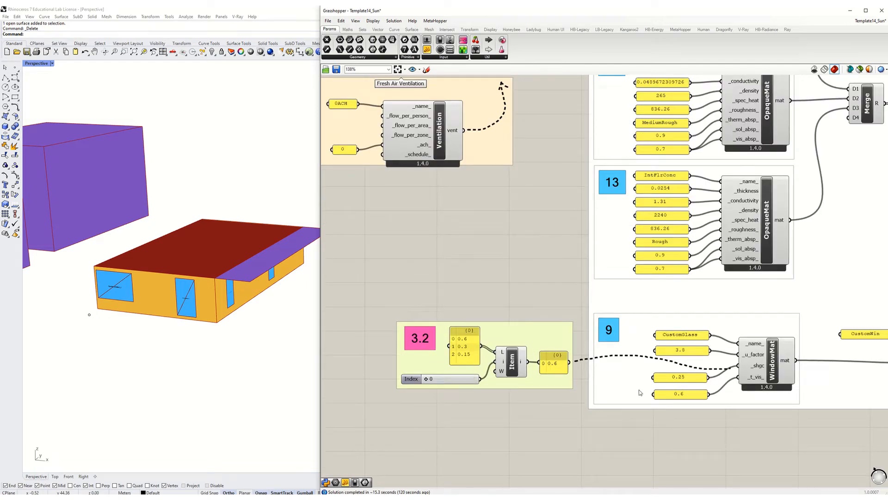
Examine the custom window material, its 0.25 SHGC panel, and the connection through SubfaceSubset to the ConstructionSet component.
{"action": "right_click_drag", "start_coordinate": [641, 393], "coordinate": [622, 382]}
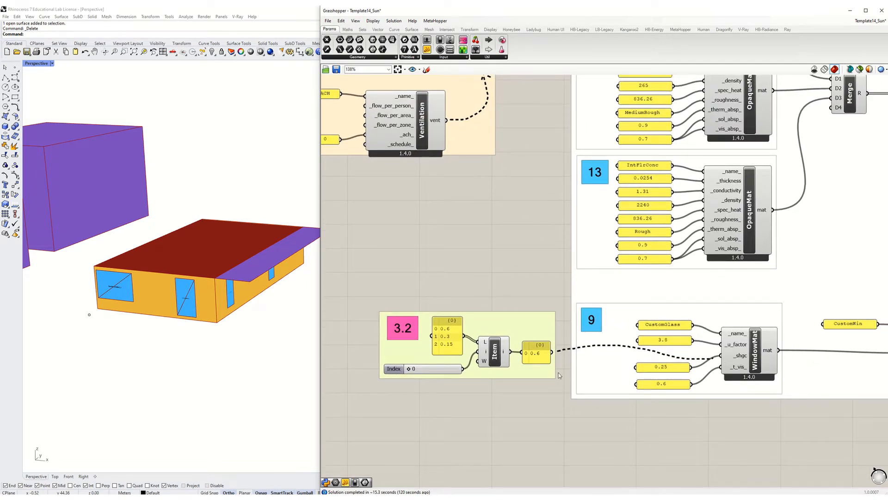
{"action": "right_click_drag", "start_coordinate": [686, 371], "coordinate": [537, 373]}
{"action": "scroll", "coordinate": [547, 375], "scroll_direction": "up", "scroll_amount": 2}
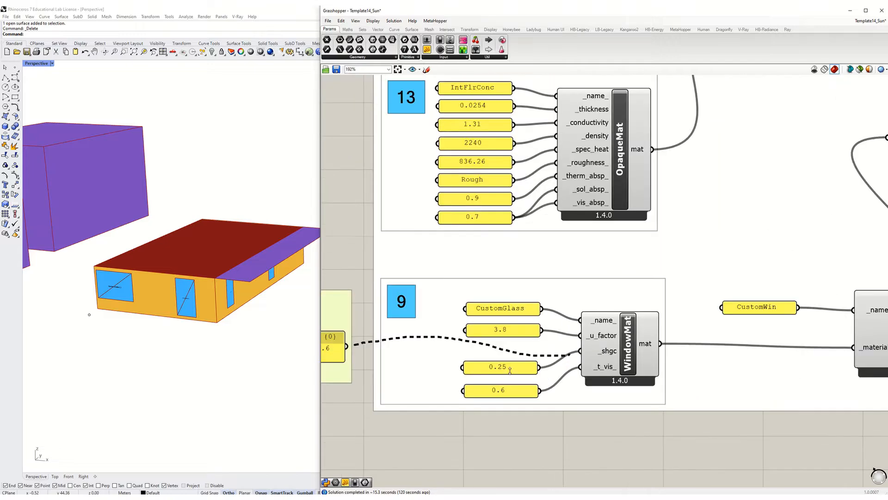
{"action": "scroll", "coordinate": [529, 390], "scroll_direction": "down", "scroll_amount": 4}
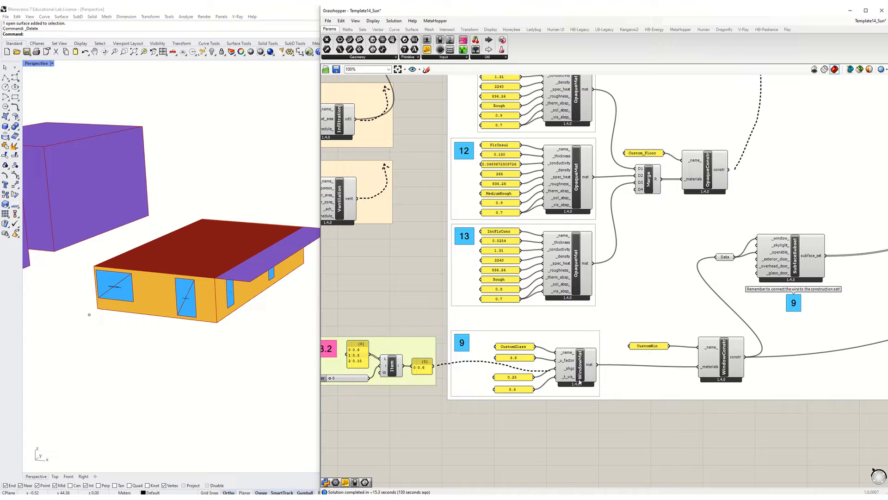
{"action": "scroll", "coordinate": [602, 391], "scroll_direction": "up", "scroll_amount": 1}
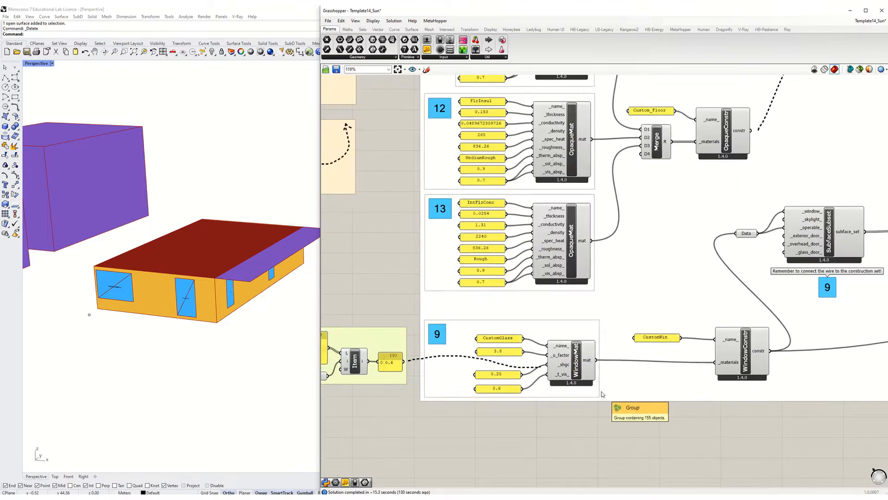
{"action": "left_click", "coordinate": [496, 376]}
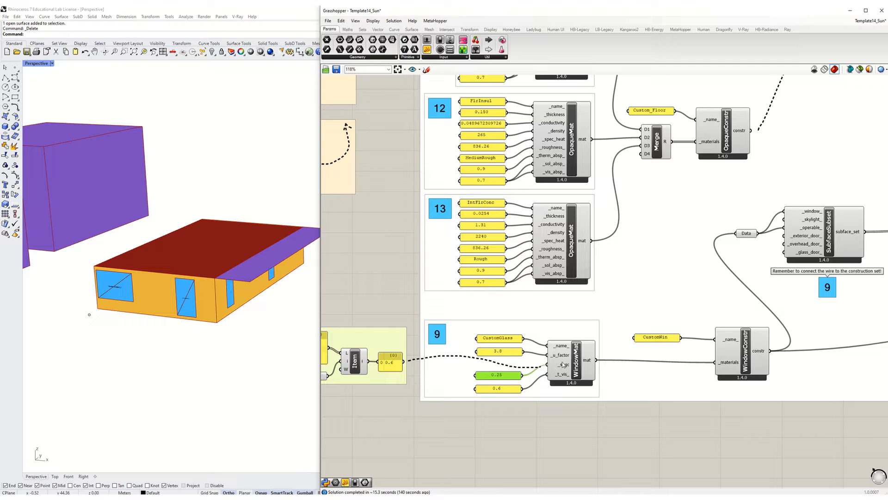
{"action": "scroll", "coordinate": [562, 364], "scroll_direction": "up", "scroll_amount": 1}
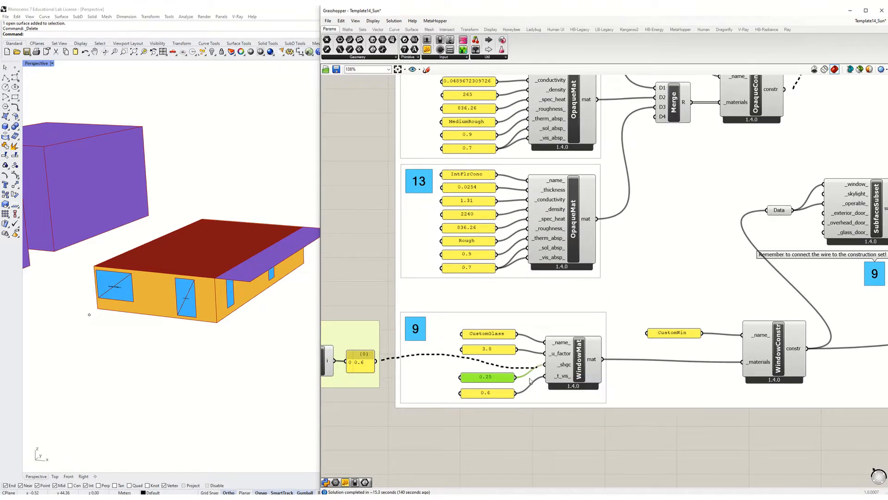
{"action": "scroll", "coordinate": [535, 407], "scroll_direction": "down", "scroll_amount": 4}
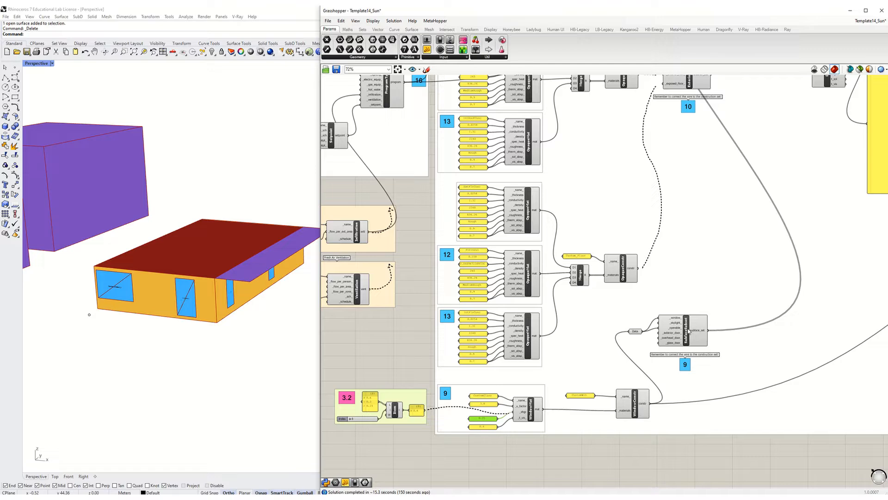
{"action": "right_click_drag", "start_coordinate": [709, 234], "coordinate": [673, 442]}
{"action": "right_click_drag", "start_coordinate": [664, 275], "coordinate": [592, 415]}
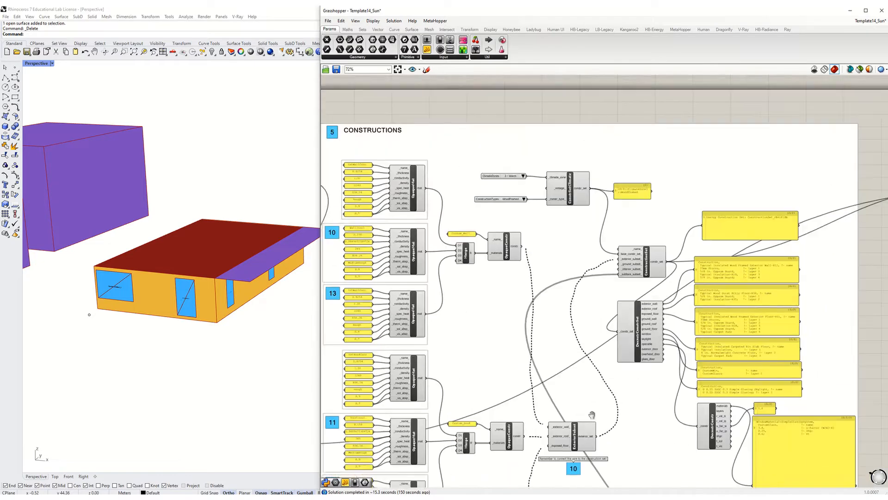
{"action": "scroll", "coordinate": [637, 264], "scroll_direction": "up", "scroll_amount": 3}
{"action": "right_click_drag", "start_coordinate": [637, 283], "coordinate": [508, 271]}
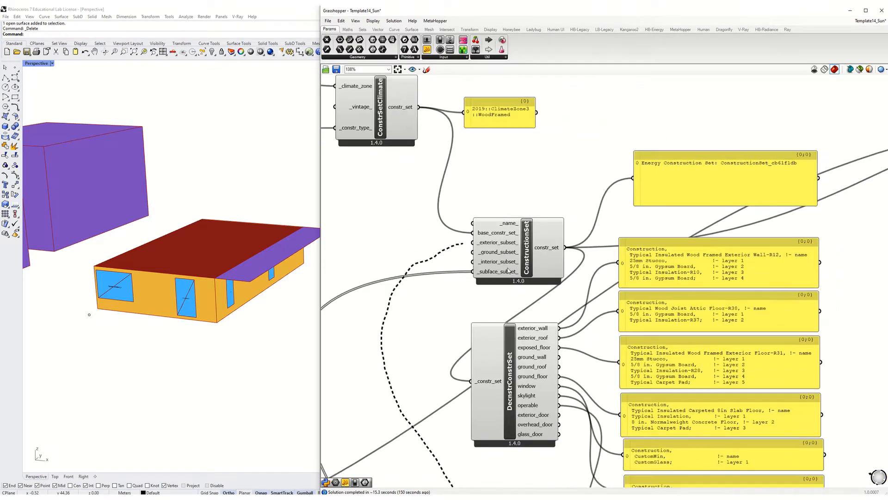
{"action": "right_click_drag", "start_coordinate": [493, 342], "coordinate": [599, 182]}
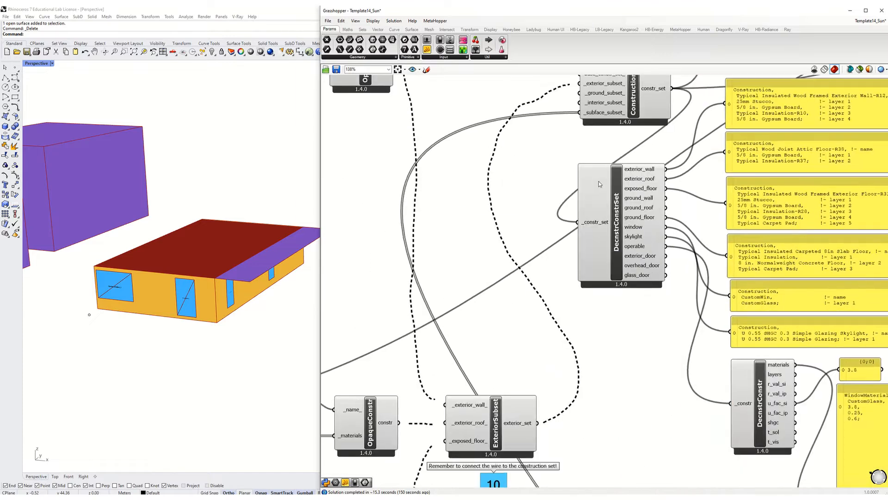
Disconnect SubfaceSubset's subface_set output from the _subface_subset_ input of ConstructionSet.
{"action": "scroll", "coordinate": [599, 200], "scroll_direction": "down", "scroll_amount": 6}
{"action": "right_click_drag", "start_coordinate": [587, 397], "coordinate": [581, 337]}
{"action": "scroll", "coordinate": [581, 337], "scroll_direction": "up", "scroll_amount": 4}
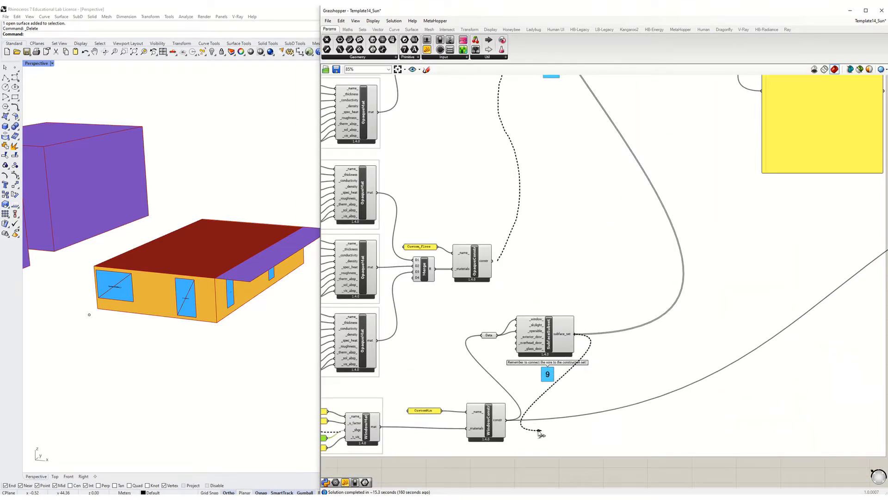
{"action": "scroll", "coordinate": [537, 427], "scroll_direction": "down", "scroll_amount": 4}
{"action": "scroll", "coordinate": [582, 165], "scroll_direction": "up", "scroll_amount": 8}
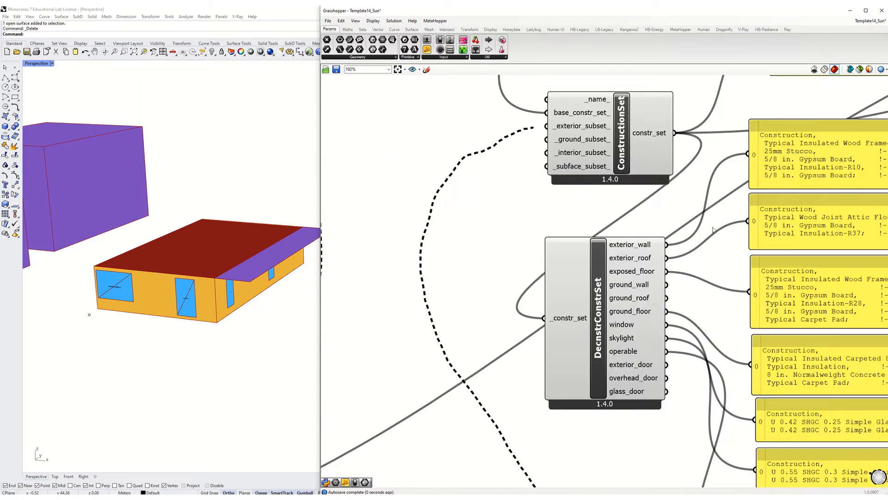
Feed the window construction panel from DecnstrConstrSet's operable output instead of its window output.
{"action": "right_click_drag", "start_coordinate": [713, 230], "coordinate": [522, 253]}
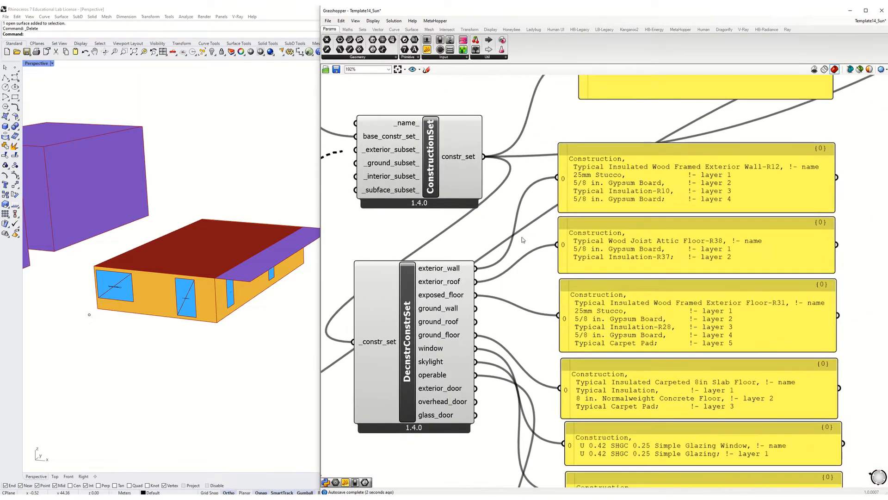
{"action": "left_click", "coordinate": [432, 344]}
{"action": "right_click_drag", "start_coordinate": [523, 356], "coordinate": [534, 251]}
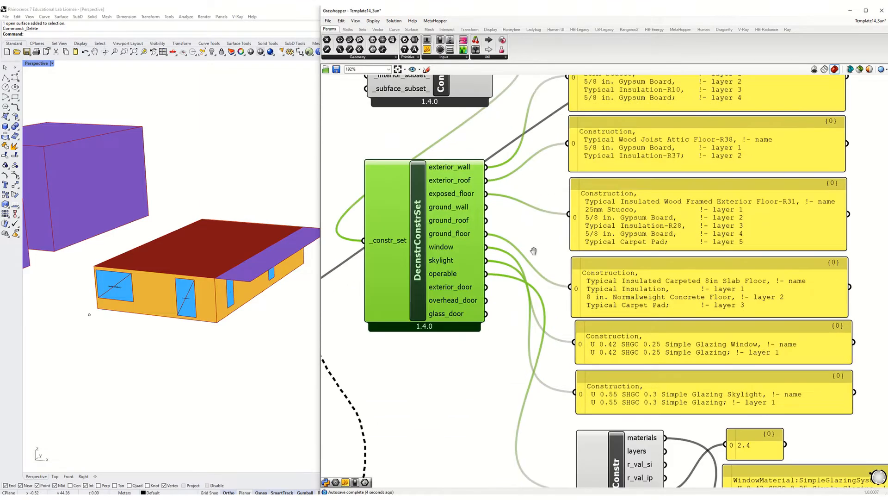
{"action": "left_click_drag", "start_coordinate": [627, 325], "coordinate": [629, 328]}
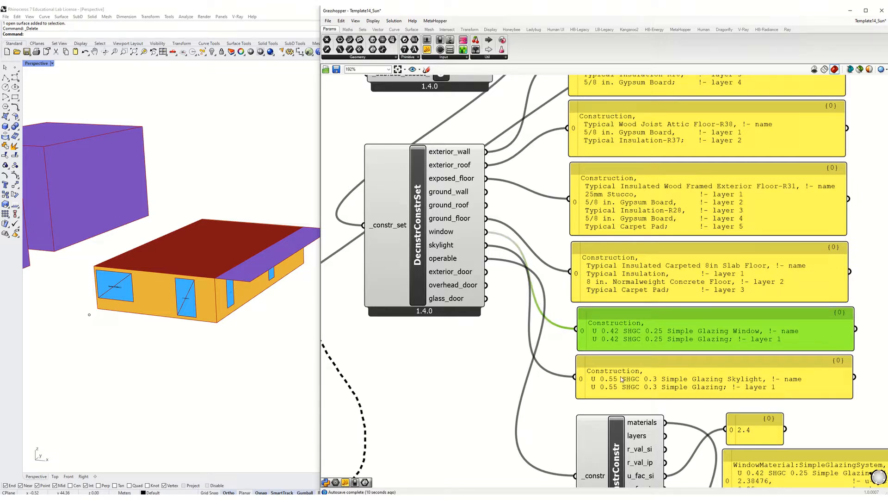
{"action": "left_click_drag", "start_coordinate": [622, 380], "coordinate": [623, 377]}
{"action": "left_click_drag", "start_coordinate": [485, 258], "coordinate": [611, 326]}
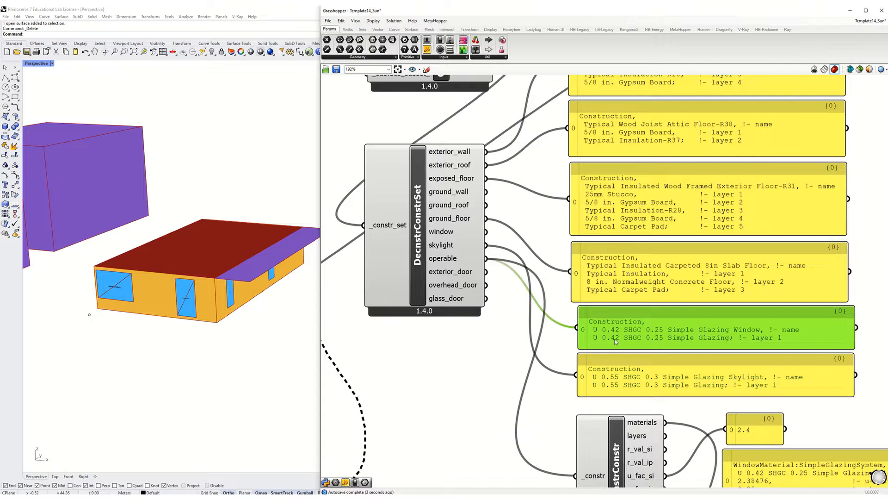
Wire DecnstrConstrSet's operable output into DecnstrConstr's _constr input and inspect the SHGC in the window material panel.
{"action": "right_click_drag", "start_coordinate": [623, 356], "coordinate": [611, 257]}
{"action": "scroll", "coordinate": [611, 276], "scroll_direction": "down", "scroll_amount": 1}
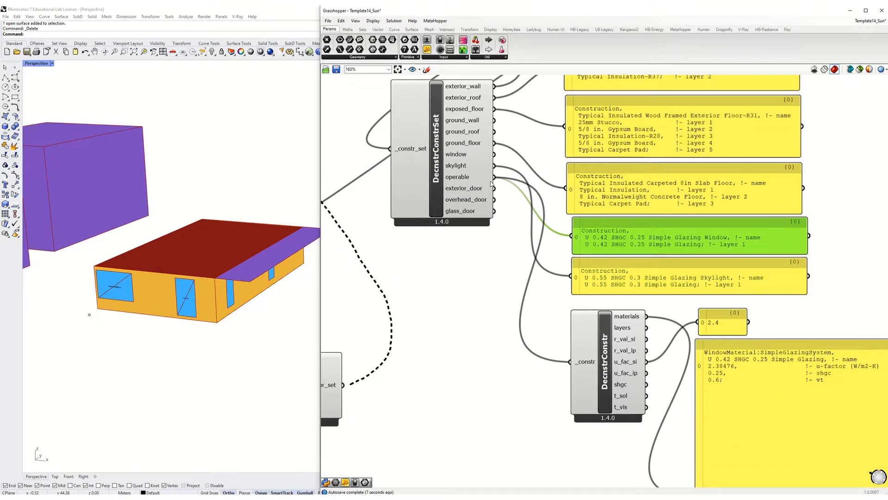
{"action": "left_click_drag", "start_coordinate": [495, 177], "coordinate": [570, 362]}
{"action": "right_click_drag", "start_coordinate": [678, 383], "coordinate": [474, 342]}
{"action": "scroll", "coordinate": [522, 339], "scroll_direction": "up", "scroll_amount": 2}
{"action": "left_click_drag", "start_coordinate": [512, 329], "coordinate": [513, 331]}
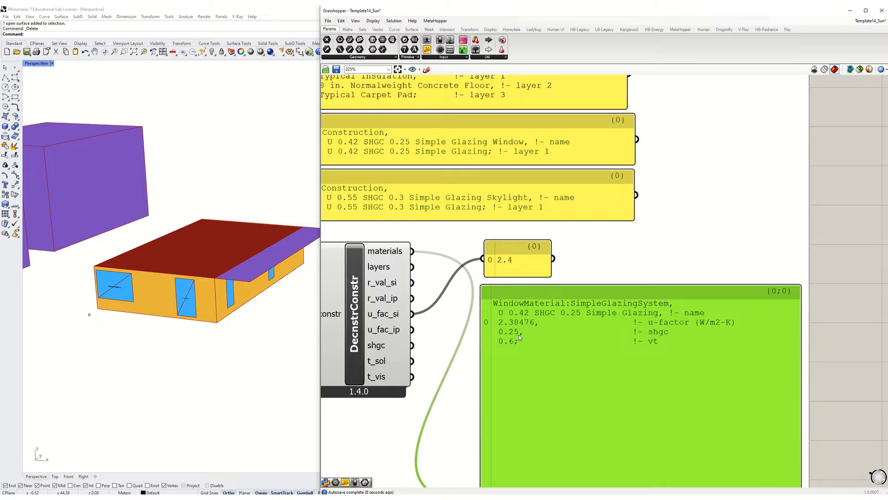
Connect the selected SHGC value from group 3.2 to WindowMat's _shgc input, replacing the 0.25 panel.
{"action": "scroll", "coordinate": [695, 303], "scroll_direction": "down", "scroll_amount": 10}
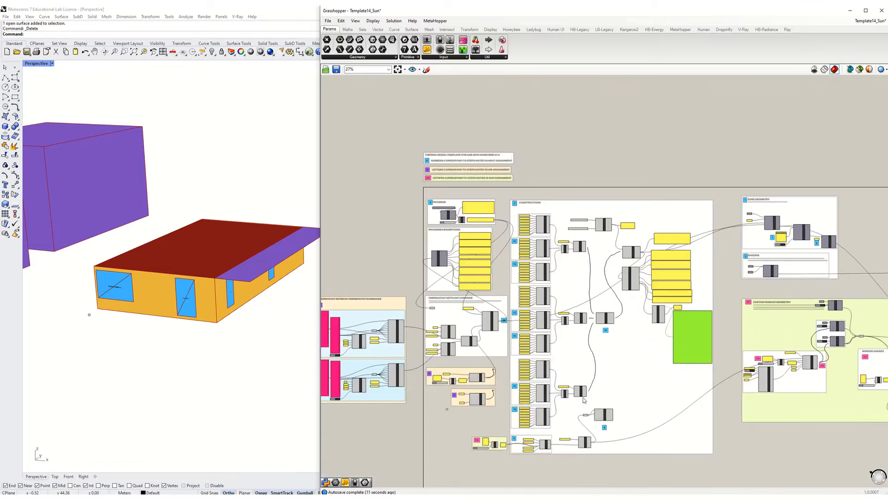
{"action": "right_click_drag", "start_coordinate": [584, 400], "coordinate": [642, 284]}
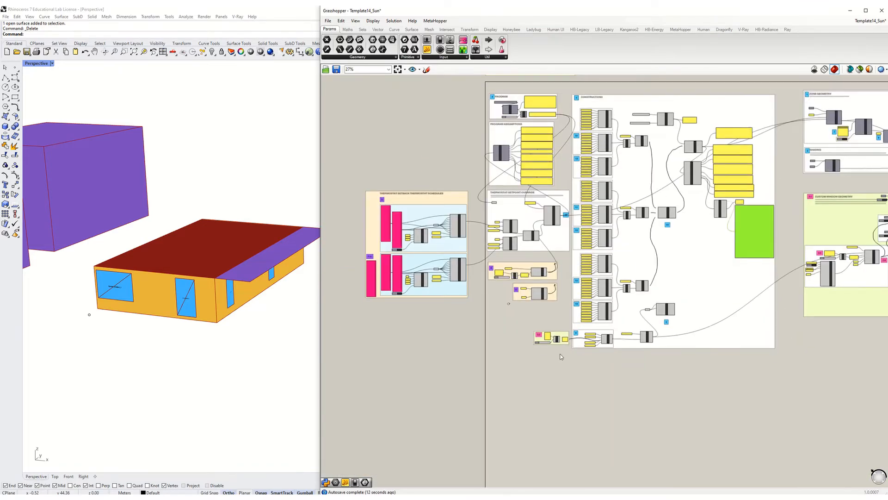
{"action": "scroll", "coordinate": [562, 357], "scroll_direction": "up", "scroll_amount": 8}
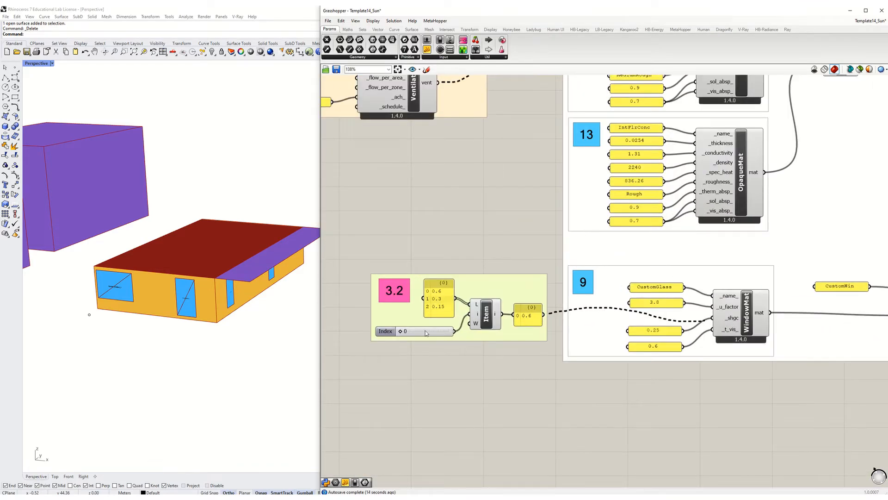
{"action": "scroll", "coordinate": [411, 340], "scroll_direction": "up", "scroll_amount": 2}
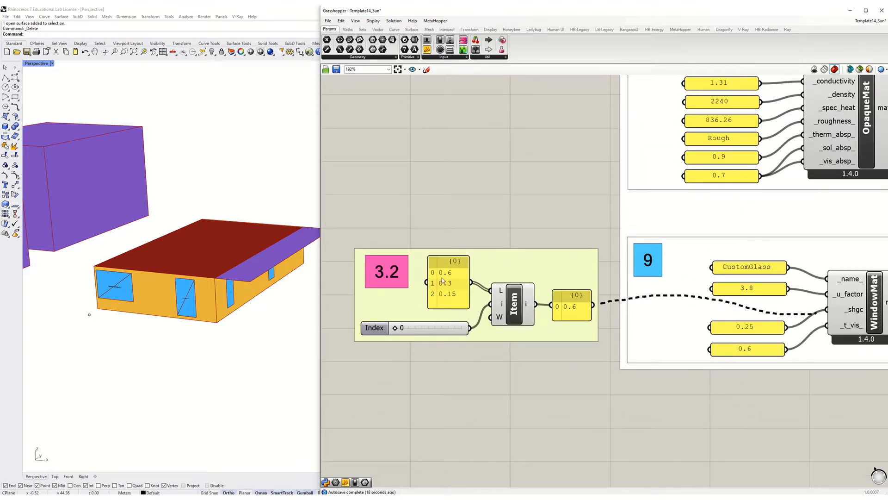
{"action": "left_click", "coordinate": [443, 280]}
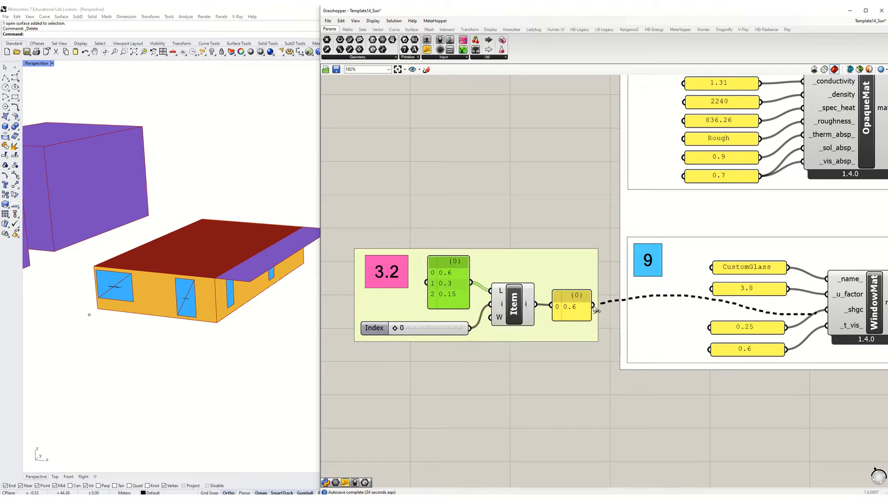
{"action": "left_click_drag", "start_coordinate": [595, 308], "coordinate": [829, 310]}
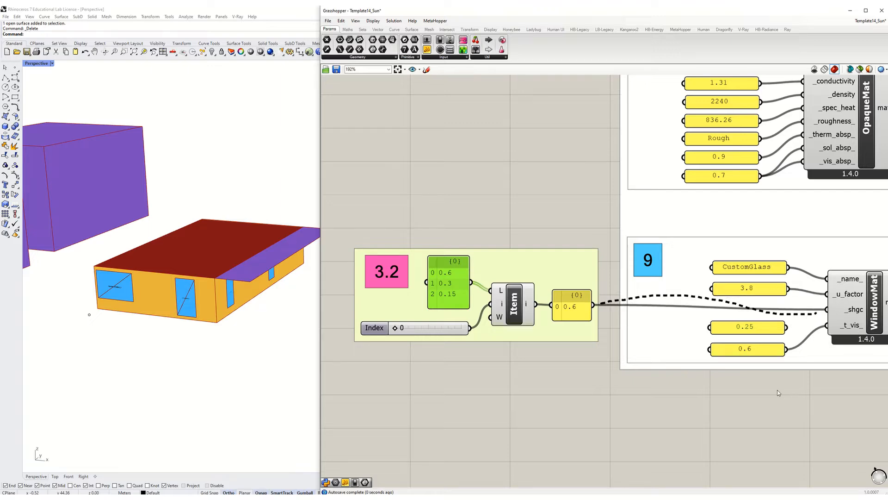
Connect SubfaceSubset's subface_set output to ConstructionSet's _subface_subset_ input and check the window construction and glazing material panels.
{"action": "right_click_drag", "start_coordinate": [782, 354], "coordinate": [505, 394]}
{"action": "right_click_drag", "start_coordinate": [653, 341], "coordinate": [584, 337]}
{"action": "right_click_drag", "start_coordinate": [712, 336], "coordinate": [517, 346]}
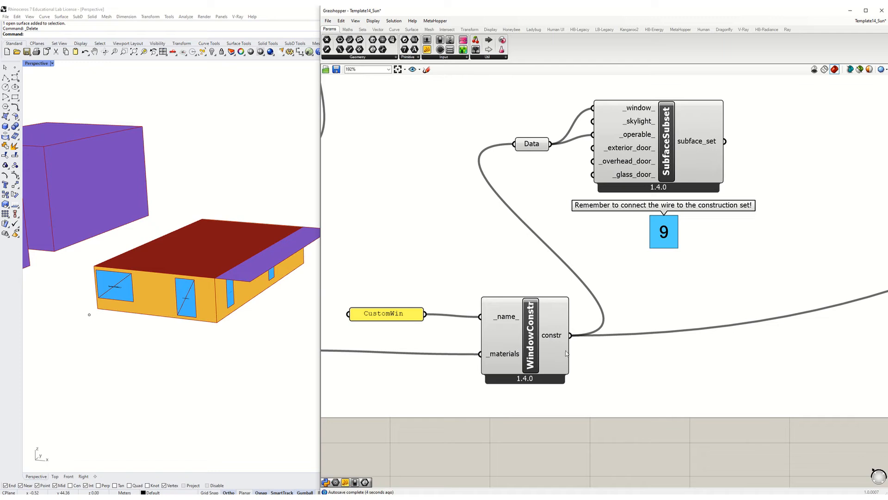
{"action": "right_click_drag", "start_coordinate": [592, 306], "coordinate": [491, 377]}
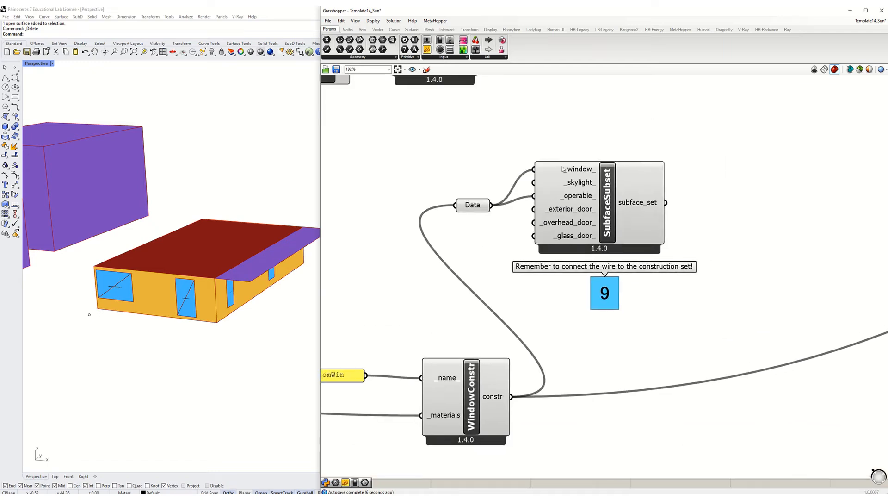
{"action": "left_click", "coordinate": [609, 196]}
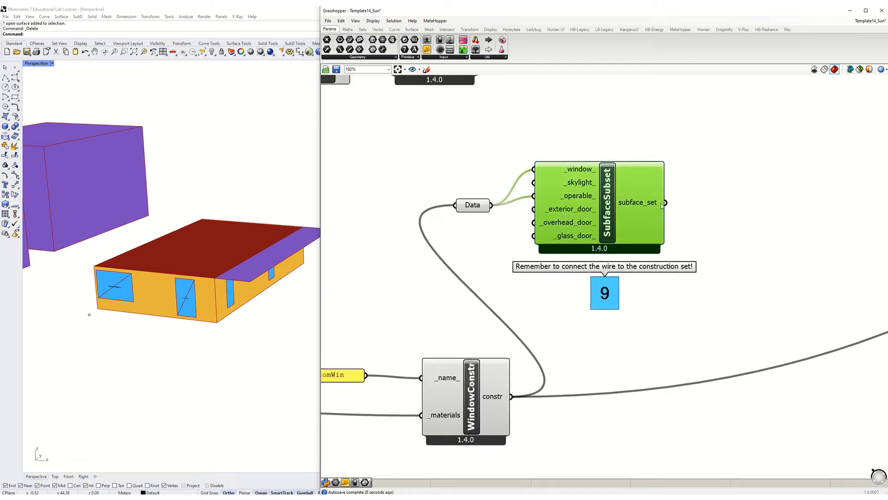
{"action": "left_click_drag", "start_coordinate": [663, 203], "coordinate": [597, 165]}
{"action": "scroll", "coordinate": [670, 446], "scroll_direction": "down", "scroll_amount": 6}
{"action": "scroll", "coordinate": [665, 448], "scroll_direction": "down", "scroll_amount": 3}
{"action": "scroll", "coordinate": [703, 254], "scroll_direction": "up", "scroll_amount": 8}
{"action": "right_click_drag", "start_coordinate": [823, 413], "coordinate": [574, 330]}
{"action": "left_click", "coordinate": [573, 309]}
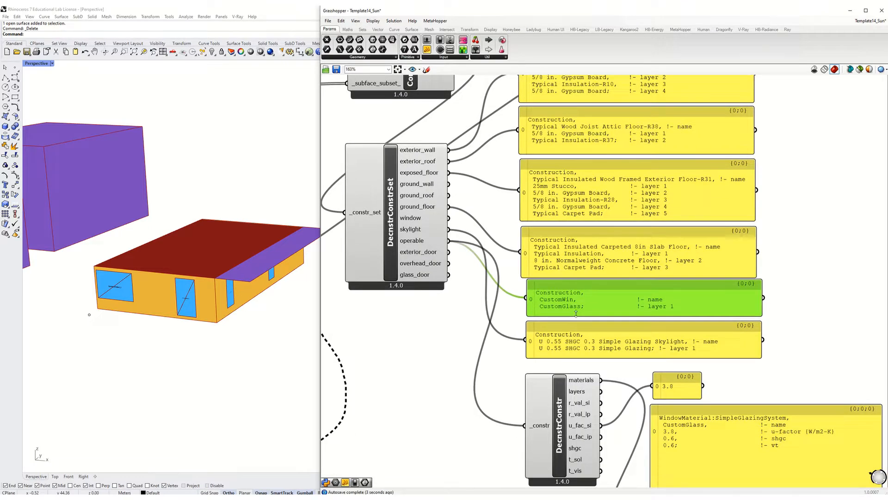
{"action": "right_click_drag", "start_coordinate": [585, 396], "coordinate": [585, 290]}
{"action": "left_click", "coordinate": [670, 341]}
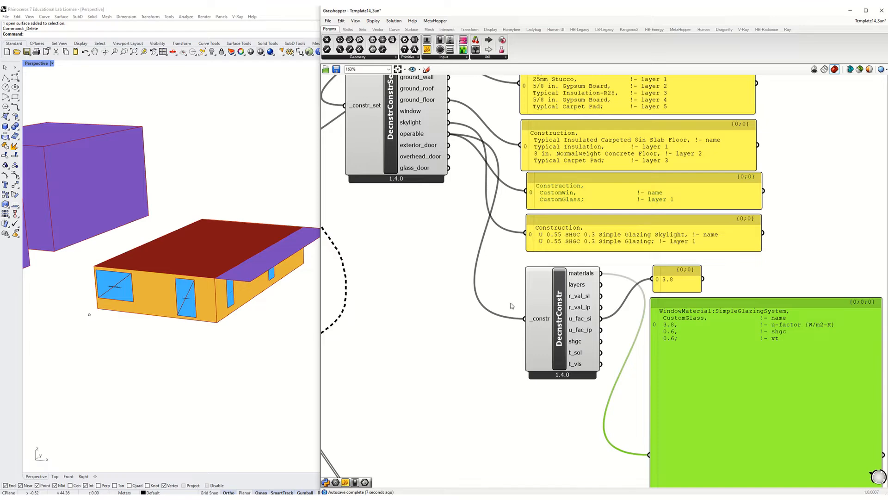
Set the Model Runs index to 2 to make SHGC60 the current run.
{"action": "scroll", "coordinate": [512, 306], "scroll_direction": "down", "scroll_amount": 5}
{"action": "right_click_drag", "start_coordinate": [685, 350], "coordinate": [488, 272]}
{"action": "scroll", "coordinate": [487, 272], "scroll_direction": "down", "scroll_amount": 3}
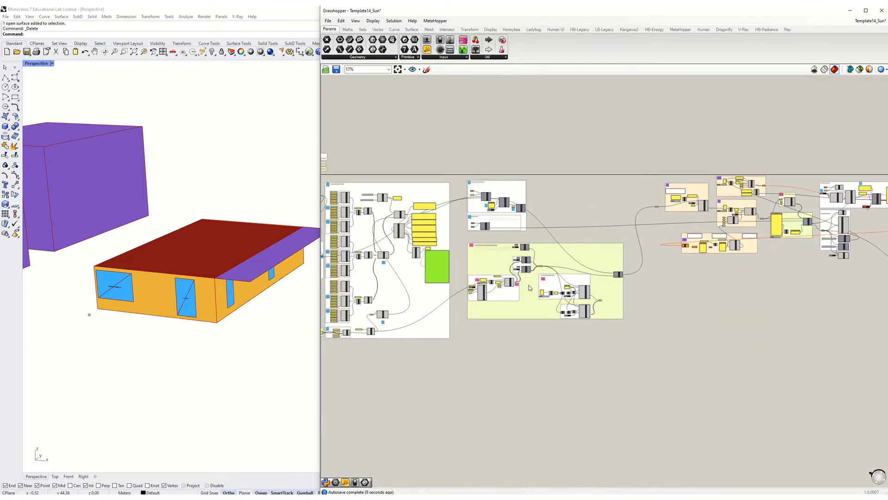
{"action": "scroll", "coordinate": [752, 237], "scroll_direction": "up", "scroll_amount": 5}
{"action": "right_click_drag", "start_coordinate": [692, 232], "coordinate": [464, 303]}
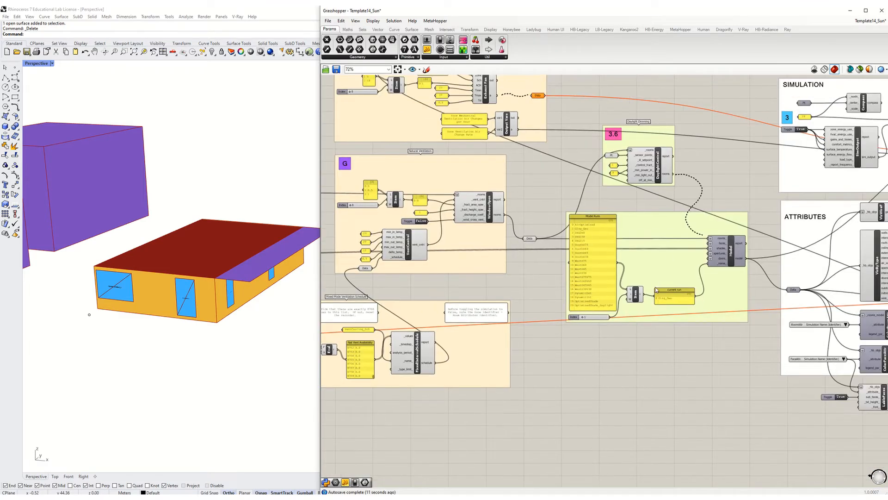
{"action": "scroll", "coordinate": [680, 296], "scroll_direction": "up", "scroll_amount": 5}
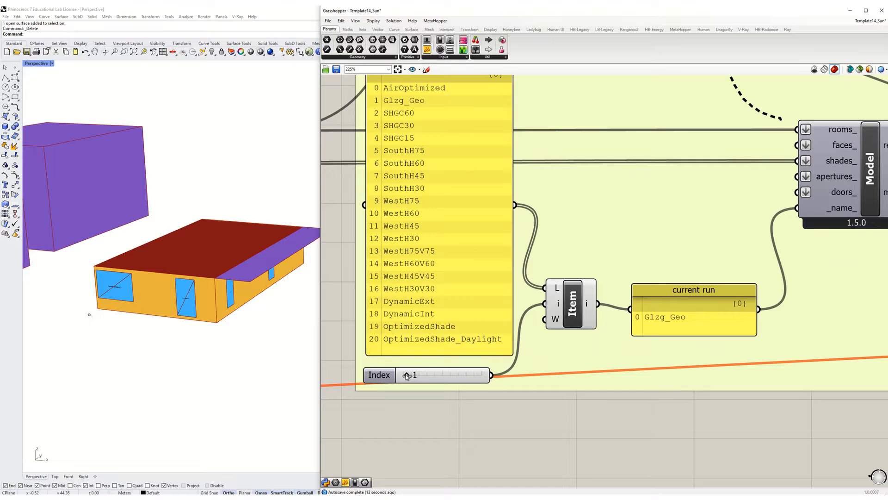
{"action": "left_click_drag", "start_coordinate": [406, 376], "coordinate": [410, 376]}
Review the simulation run toggle and the EUI by End Use panel in the results section.
{"action": "scroll", "coordinate": [490, 365], "scroll_direction": "down", "scroll_amount": 5}
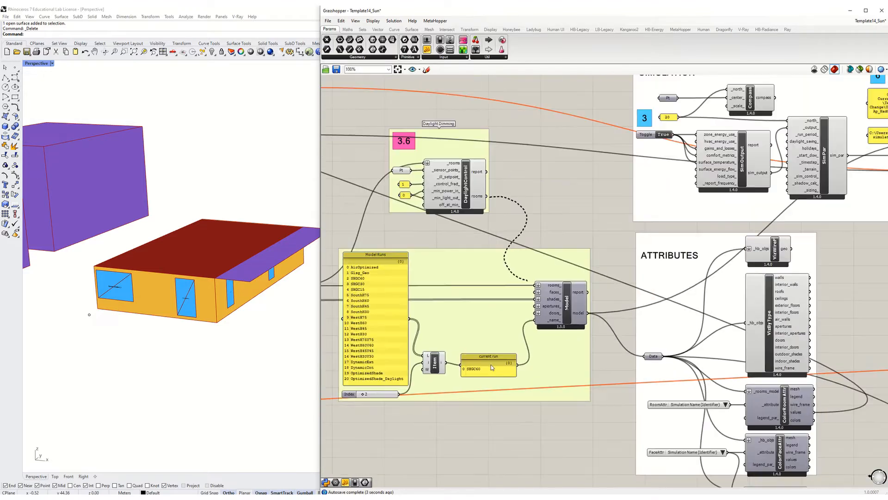
{"action": "scroll", "coordinate": [826, 234], "scroll_direction": "up", "scroll_amount": 3}
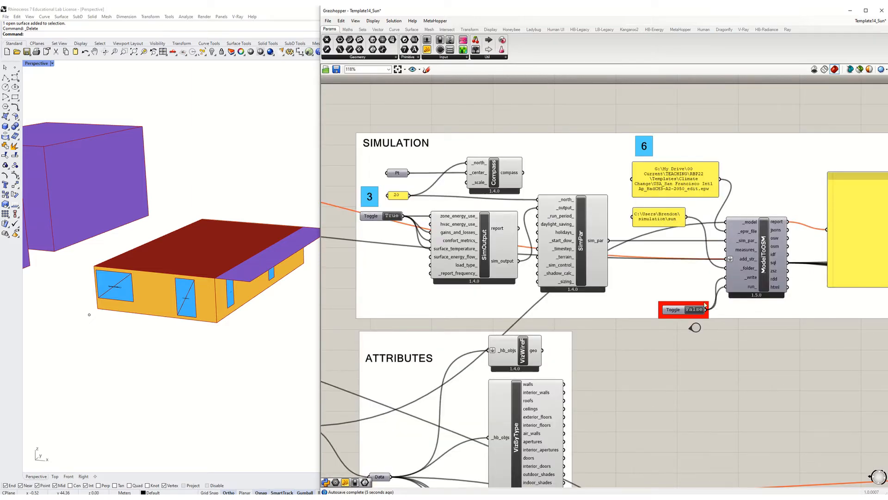
{"action": "left_click", "coordinate": [671, 315]}
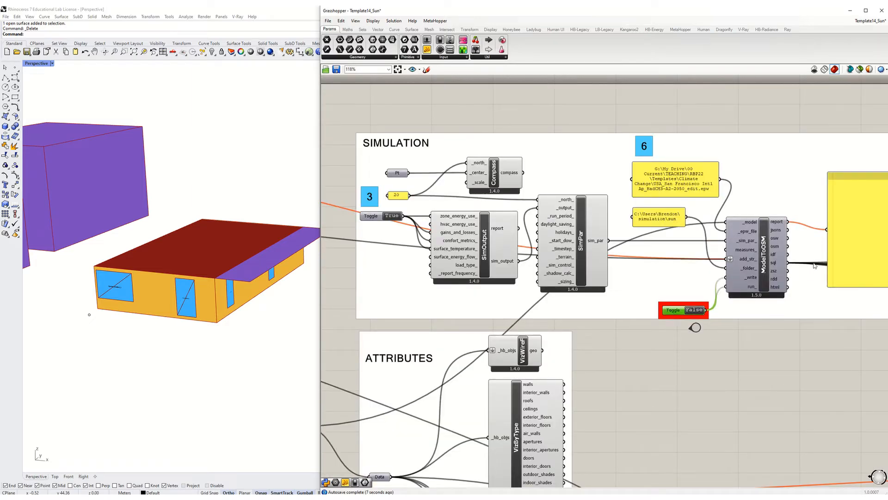
{"action": "right_click_drag", "start_coordinate": [814, 265], "coordinate": [499, 281]}
{"action": "right_click_drag", "start_coordinate": [628, 270], "coordinate": [353, 263]}
{"action": "right_click_drag", "start_coordinate": [720, 239], "coordinate": [462, 253]}
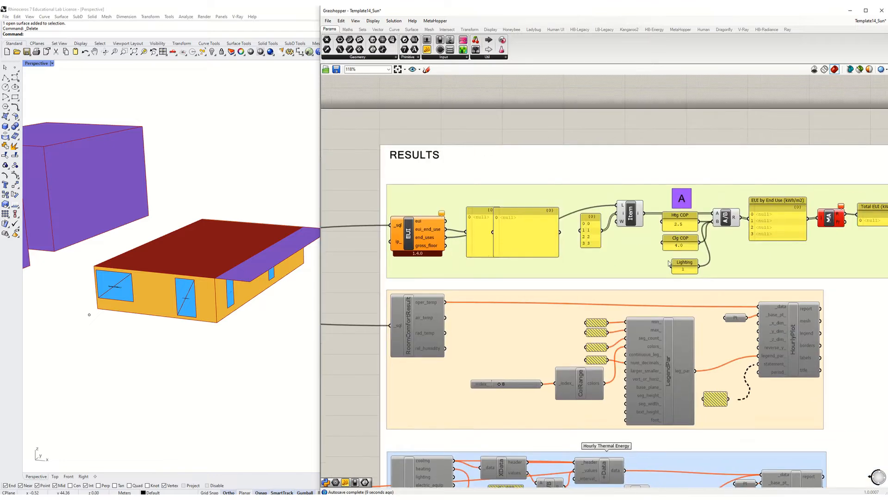
{"action": "right_click_drag", "start_coordinate": [814, 247], "coordinate": [676, 264]}
{"action": "left_click", "coordinate": [634, 238]}
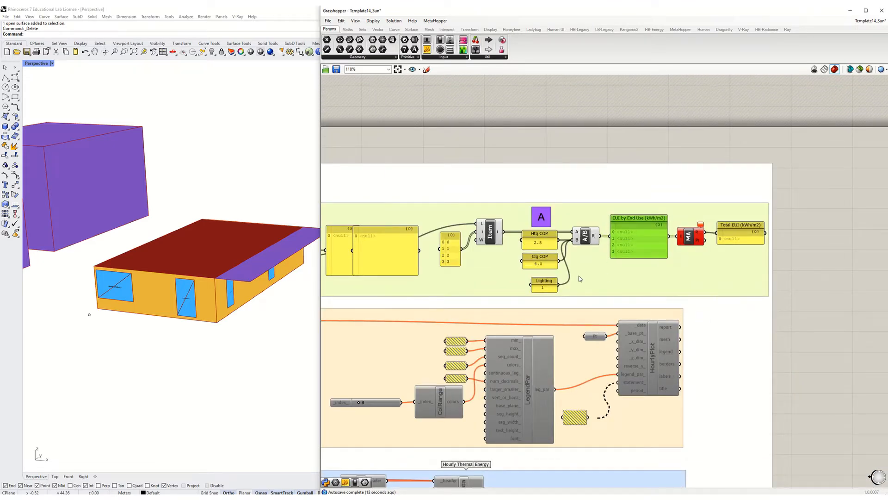
{"action": "scroll", "coordinate": [576, 278], "scroll_direction": "up", "scroll_amount": 1}
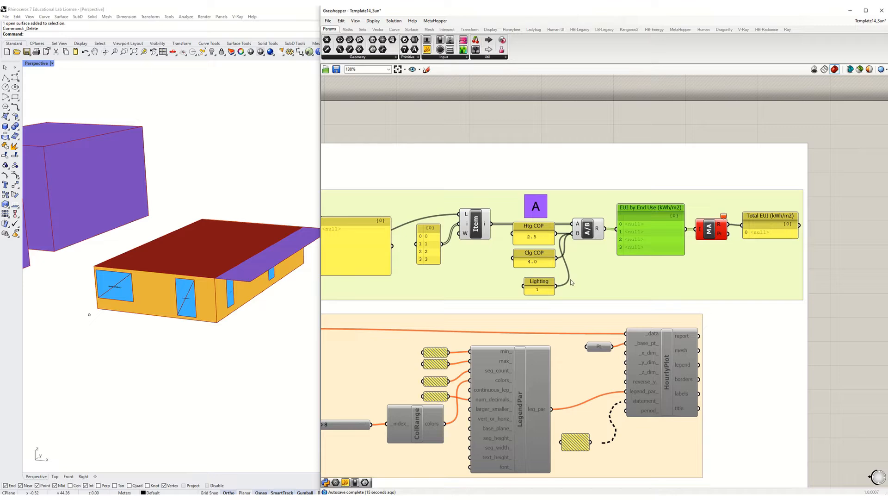
Set the SHGC selector index in group 3.2 to 2 so the window material uses 0.15.
{"action": "right_click_drag", "start_coordinate": [479, 306], "coordinate": [737, 252]}
{"action": "scroll", "coordinate": [771, 239], "scroll_direction": "down", "scroll_amount": 11}
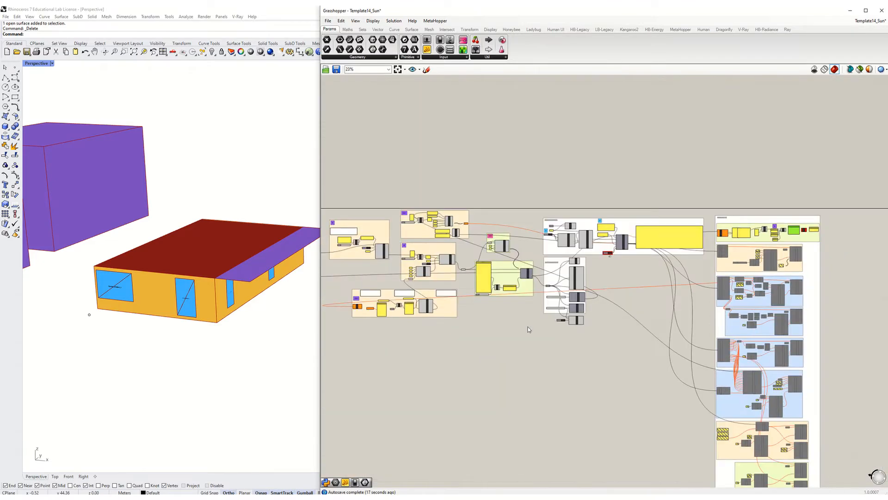
{"action": "right_click_drag", "start_coordinate": [504, 318], "coordinate": [781, 256]}
{"action": "right_click_drag", "start_coordinate": [516, 314], "coordinate": [821, 274]}
{"action": "right_click_drag", "start_coordinate": [498, 335], "coordinate": [680, 318]}
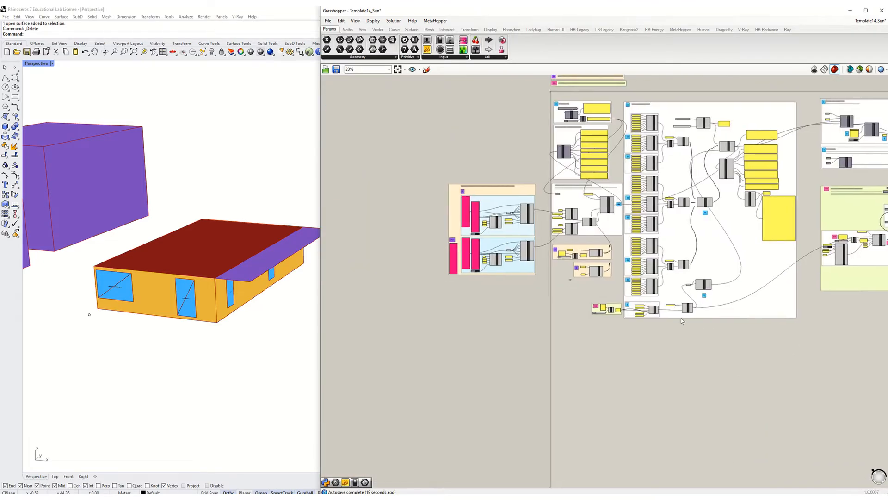
{"action": "scroll", "coordinate": [596, 306], "scroll_direction": "up", "scroll_amount": 8}
{"action": "scroll", "coordinate": [599, 307], "scroll_direction": "up", "scroll_amount": 4}
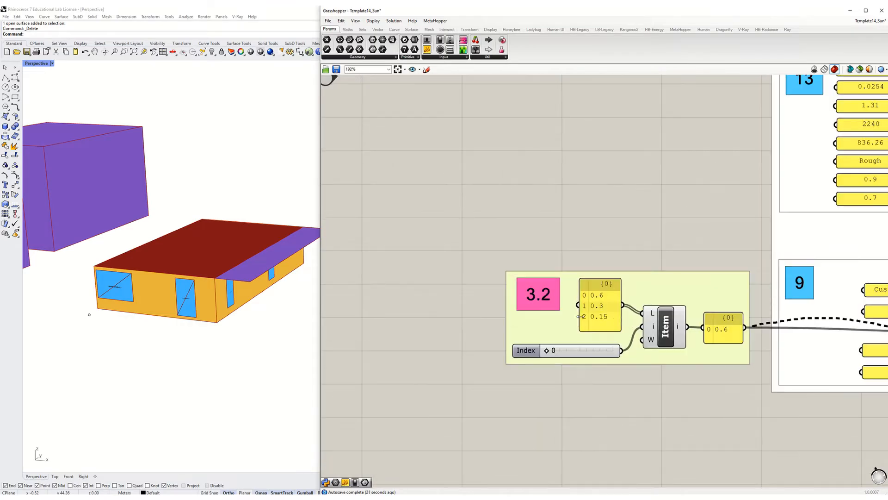
{"action": "left_click_drag", "start_coordinate": [547, 353], "coordinate": [573, 350]}
{"action": "left_click_drag", "start_coordinate": [556, 352], "coordinate": [561, 351]}
Set the Model Runs index to 4 to make SHGC15 the current run.
{"action": "right_click_drag", "start_coordinate": [697, 309], "coordinate": [444, 343]}
{"action": "scroll", "coordinate": [443, 343], "scroll_direction": "down", "scroll_amount": 8}
{"action": "right_click_drag", "start_coordinate": [604, 276], "coordinate": [443, 314]}
{"action": "right_click_drag", "start_coordinate": [786, 264], "coordinate": [502, 354]}
{"action": "right_click_drag", "start_coordinate": [840, 262], "coordinate": [548, 336]}
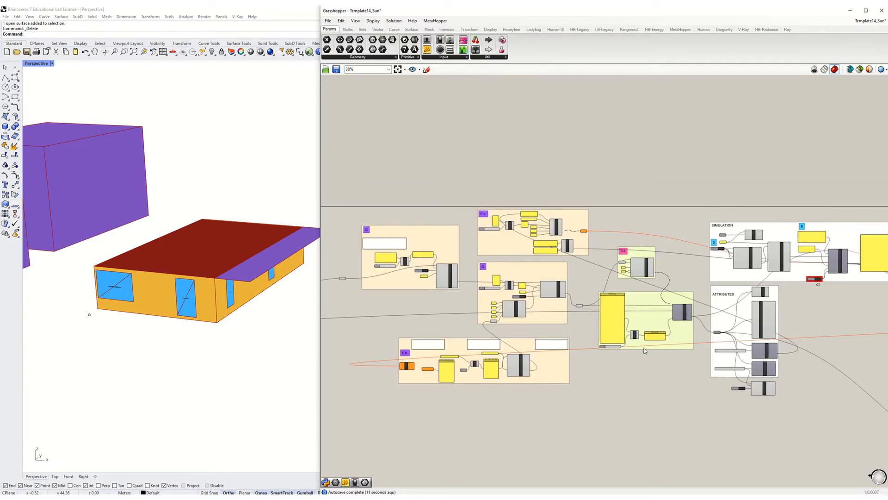
{"action": "scroll", "coordinate": [645, 351], "scroll_direction": "up", "scroll_amount": 5}
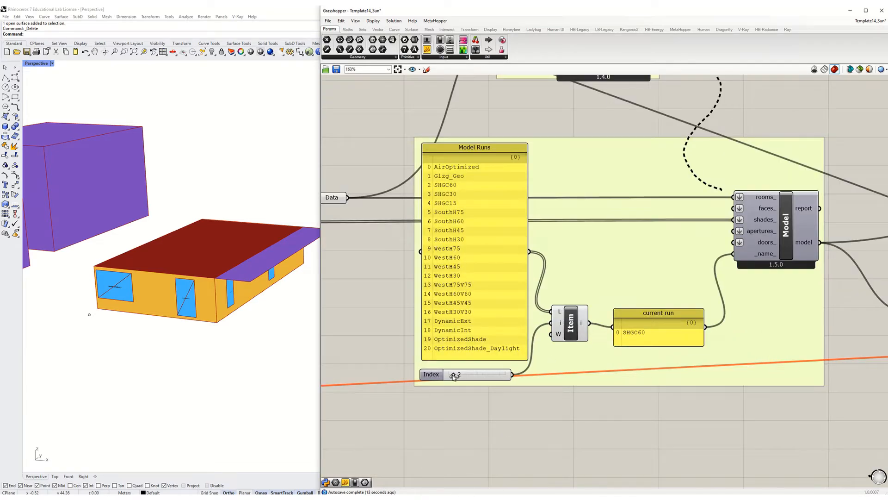
{"action": "left_click_drag", "start_coordinate": [453, 375], "coordinate": [459, 376]}
{"action": "right_click_drag", "start_coordinate": [636, 325], "coordinate": [506, 387]}
{"action": "scroll", "coordinate": [506, 387], "scroll_direction": "down", "scroll_amount": 2}
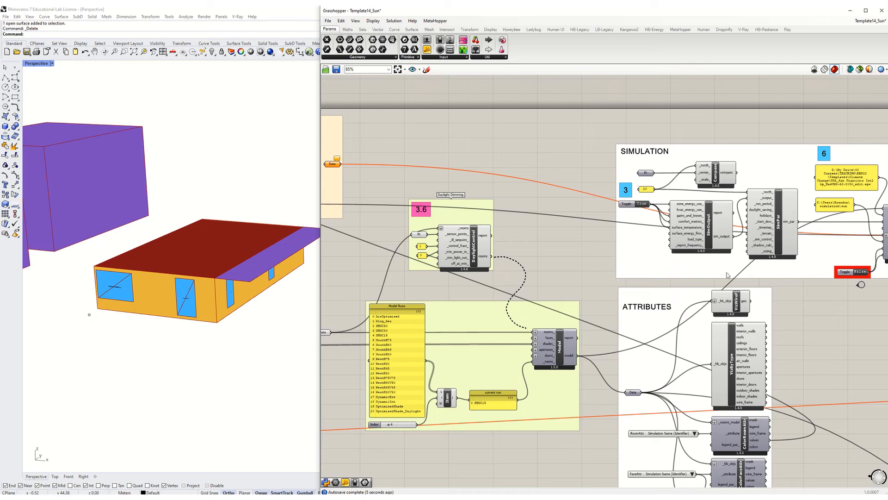
Examine the SHGC selector's wiring into WindowMat and the custom window geometry groups with their shade controls.
{"action": "right_click_drag", "start_coordinate": [418, 377], "coordinate": [786, 274]}
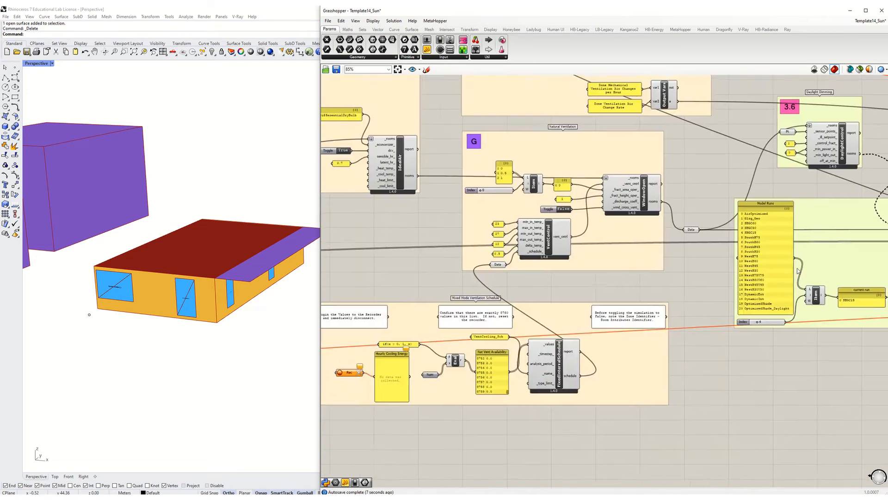
{"action": "scroll", "coordinate": [785, 273], "scroll_direction": "down", "scroll_amount": 3}
{"action": "right_click_drag", "start_coordinate": [565, 327], "coordinate": [846, 254]}
{"action": "right_click_drag", "start_coordinate": [473, 312], "coordinate": [789, 285]}
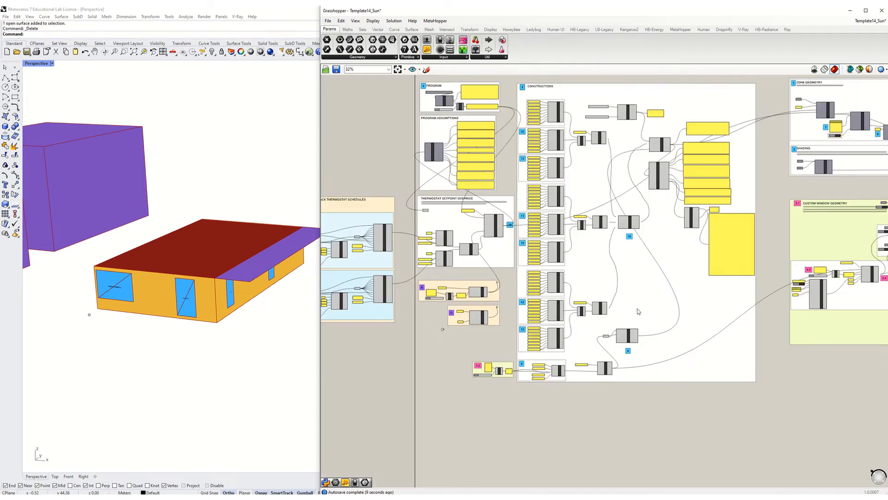
{"action": "scroll", "coordinate": [523, 367], "scroll_direction": "up", "scroll_amount": 4}
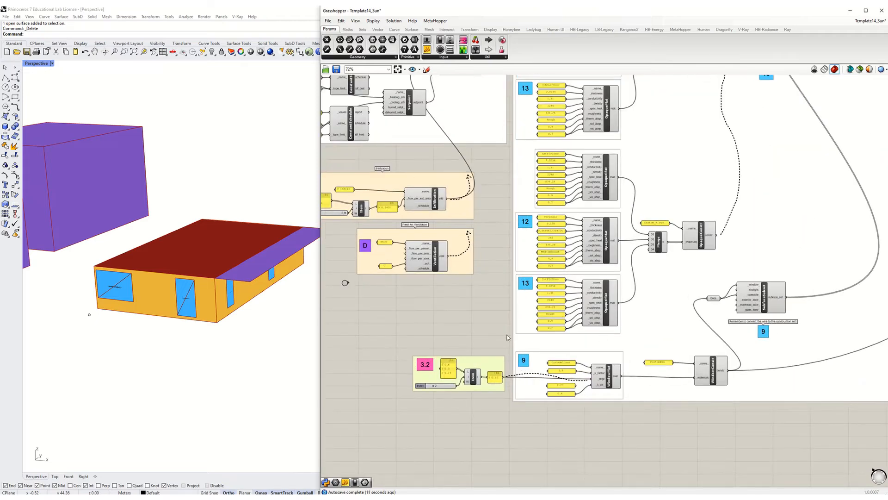
{"action": "scroll", "coordinate": [488, 341], "scroll_direction": "up", "scroll_amount": 1}
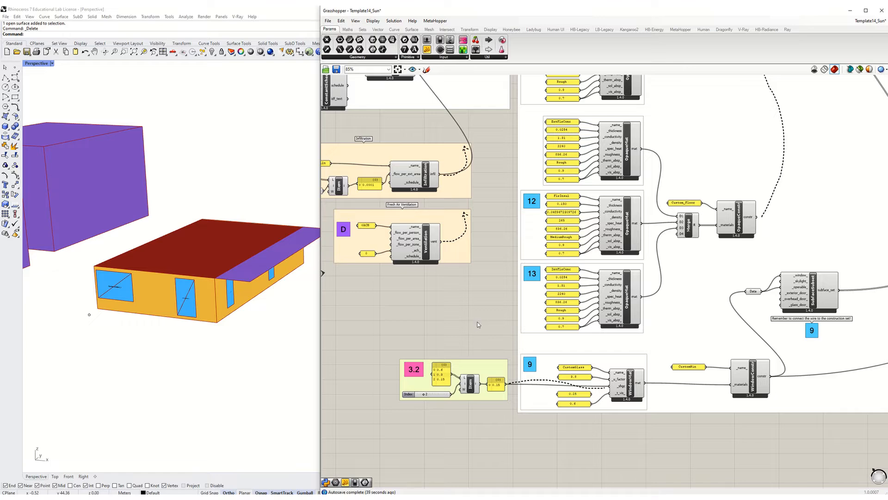
{"action": "right_click_drag", "start_coordinate": [784, 353], "coordinate": [416, 383]}
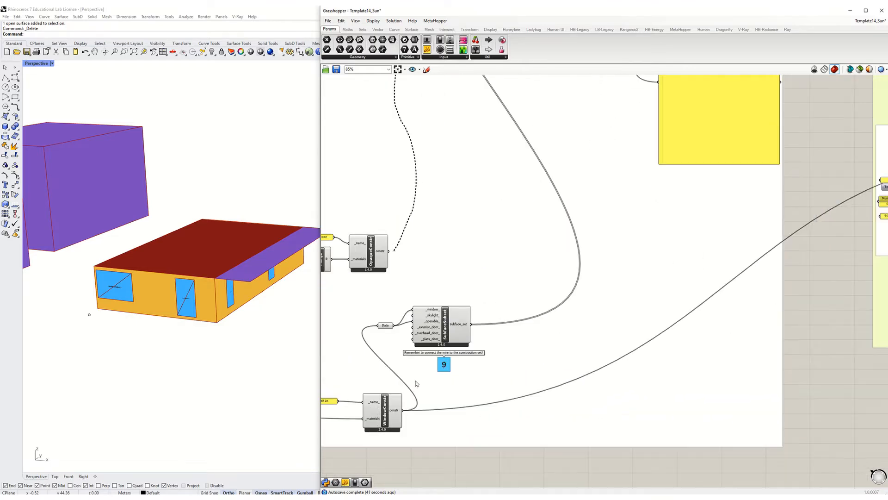
{"action": "scroll", "coordinate": [417, 383], "scroll_direction": "down", "scroll_amount": 5}
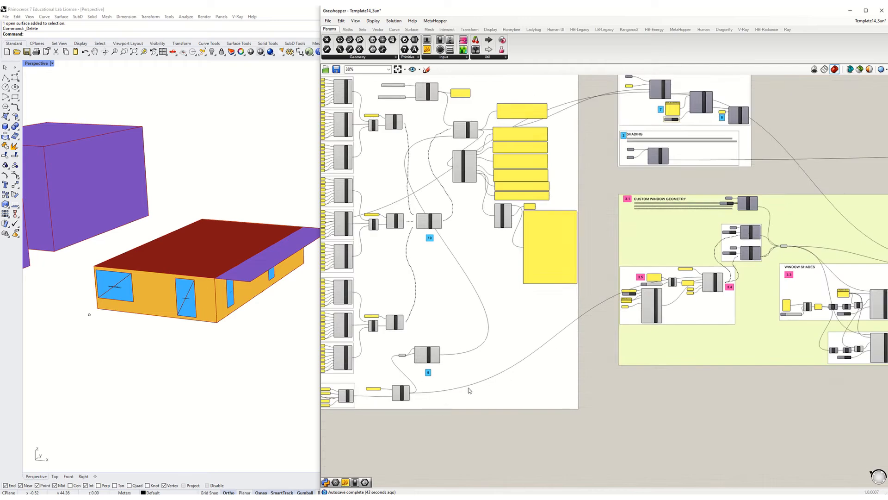
{"action": "right_click_drag", "start_coordinate": [587, 370], "coordinate": [448, 386]}
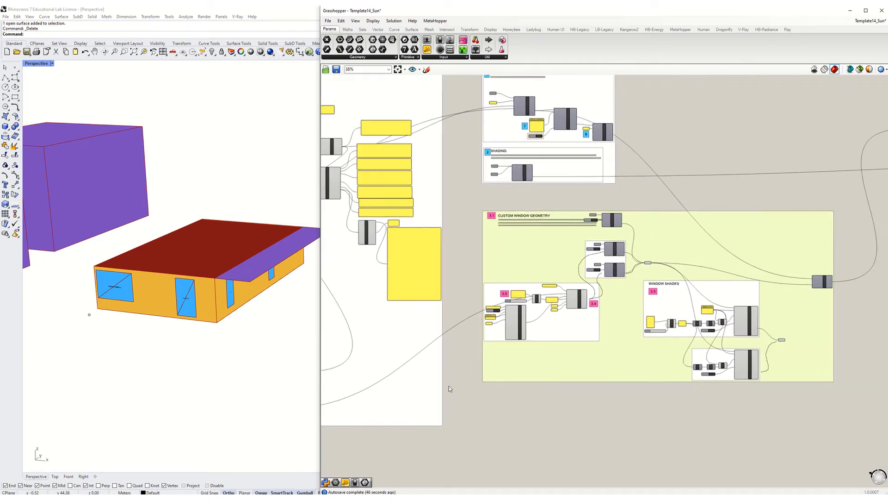
{"action": "scroll", "coordinate": [537, 329], "scroll_direction": "up", "scroll_amount": 3}
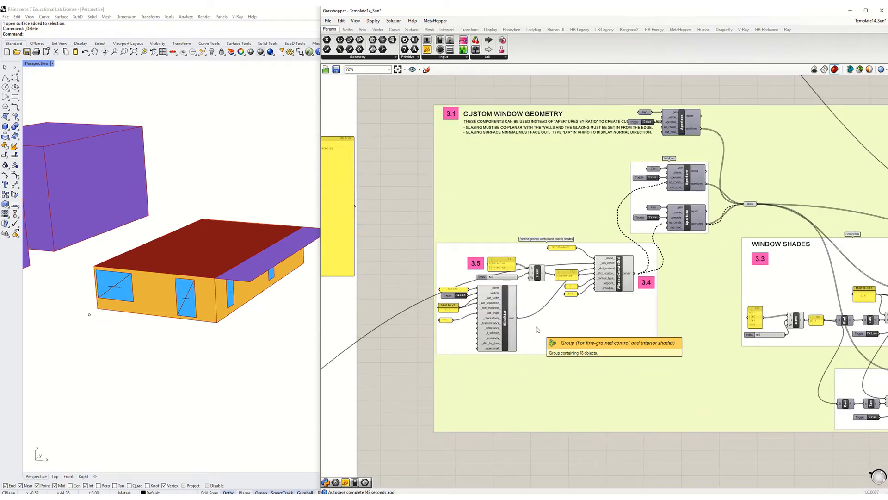
{"action": "right_click_drag", "start_coordinate": [659, 329], "coordinate": [618, 320]}
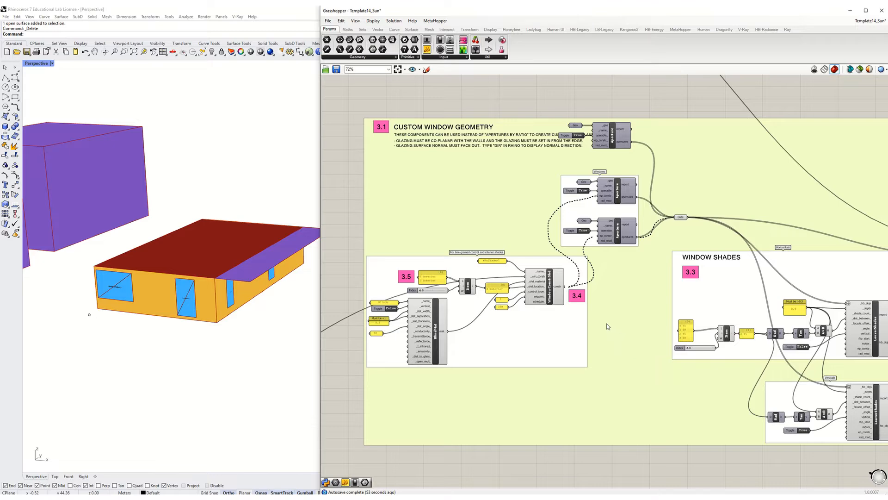
Select the Shade component and inspect the neighbouring buildings and roof overhang in the Rhino viewport.
{"action": "scroll", "coordinate": [602, 372], "scroll_direction": "down", "scroll_amount": 3}
{"action": "right_click_drag", "start_coordinate": [528, 287], "coordinate": [524, 346]}
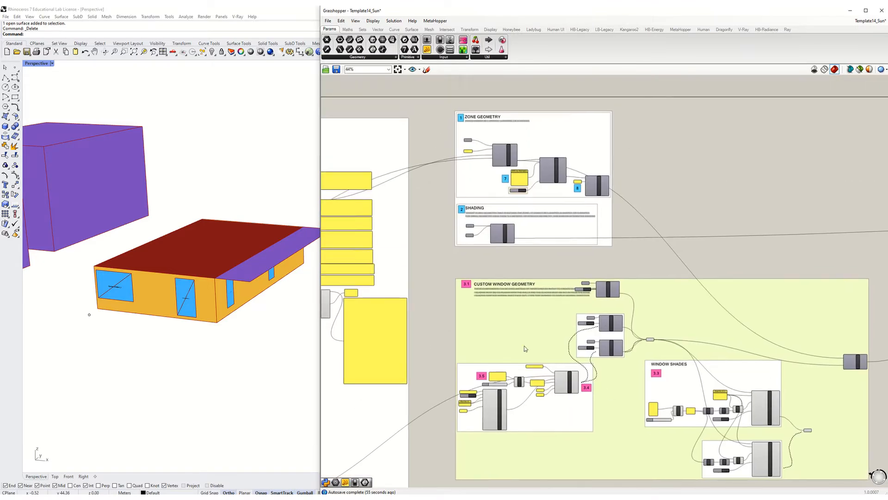
{"action": "scroll", "coordinate": [473, 238], "scroll_direction": "up", "scroll_amount": 5}
{"action": "scroll", "coordinate": [473, 238], "scroll_direction": "up", "scroll_amount": 2}
{"action": "left_click", "coordinate": [562, 219]}
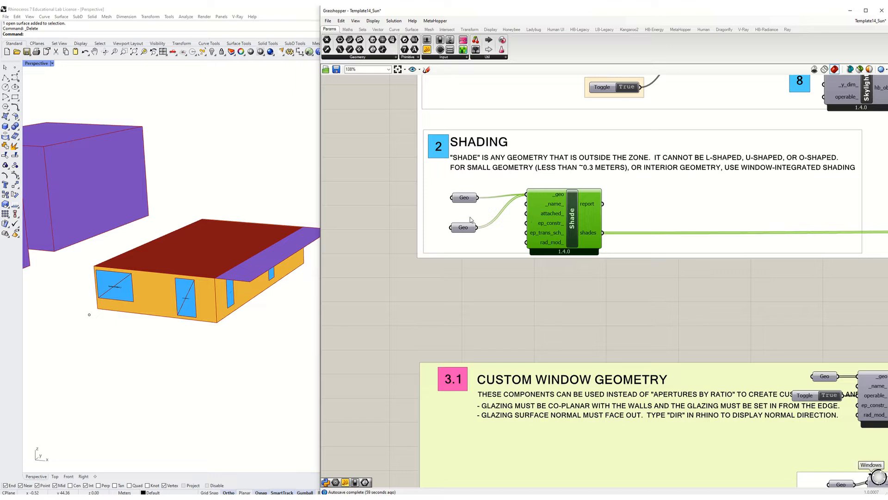
{"action": "scroll", "coordinate": [275, 340], "scroll_direction": "down", "scroll_amount": 4}
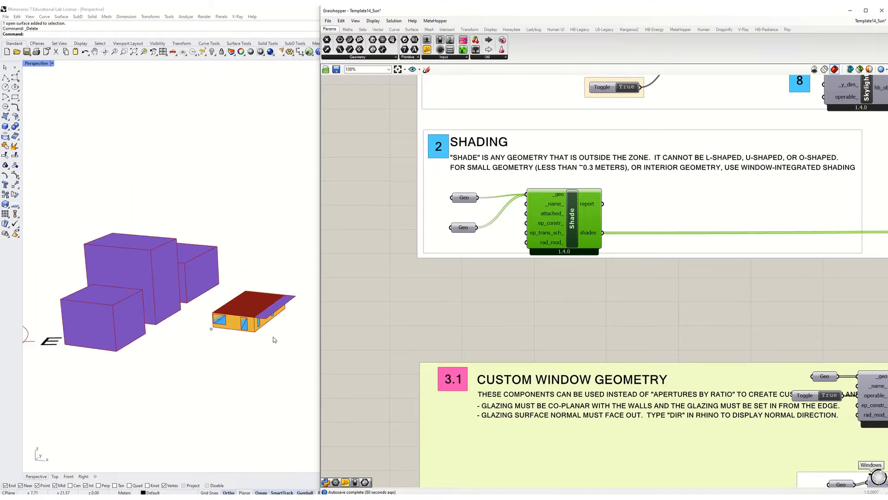
{"action": "scroll", "coordinate": [297, 304], "scroll_direction": "up", "scroll_amount": 5}
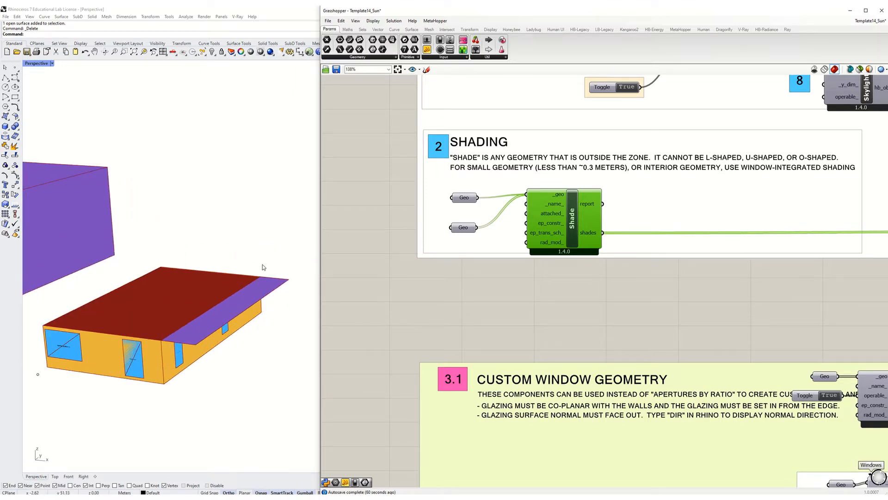
{"action": "scroll", "coordinate": [277, 329], "scroll_direction": "down", "scroll_amount": 4}
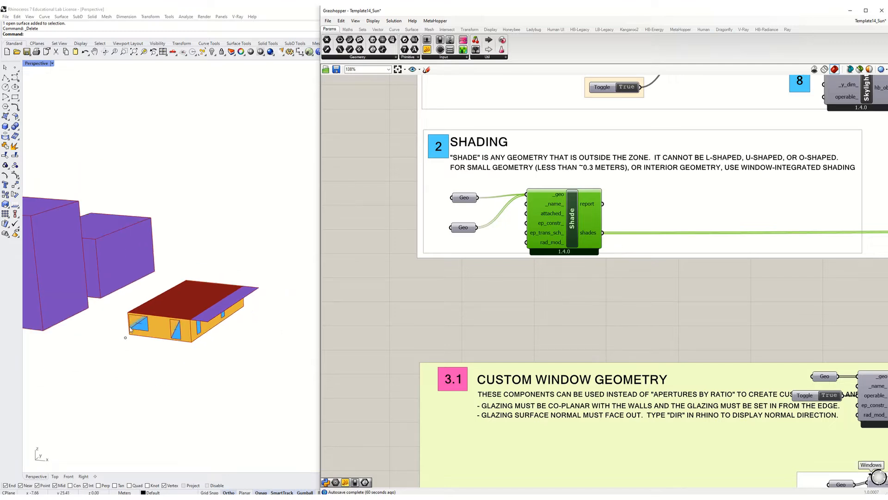
Wire only the neighbouring buildings' Geo parameter into Shade's _geo input, removing the roof overhang's connection.
{"action": "left_click_drag", "start_coordinate": [461, 201], "coordinate": [466, 226]}
{"action": "left_click", "coordinate": [592, 231]}
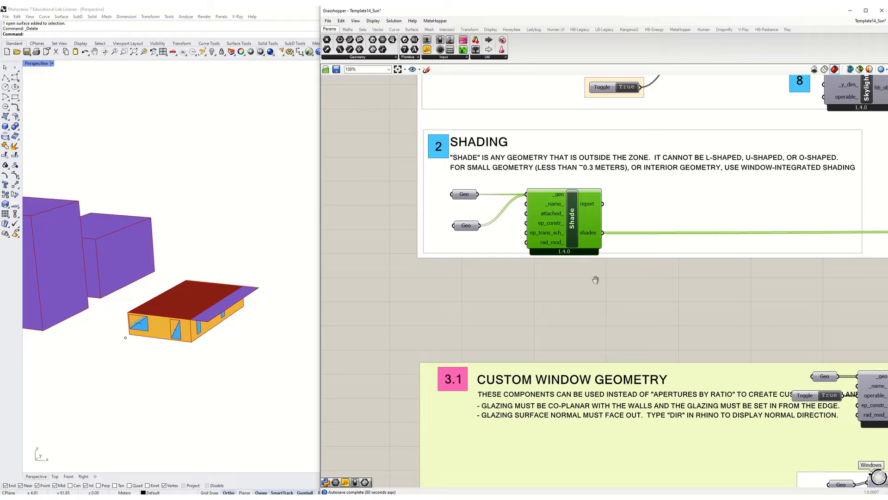
{"action": "mouse_move", "coordinate": [596, 279]}
{"action": "right_mouse_down"}
{"action": "mouse_move", "coordinate": [544, 261]}
{"action": "mouse_move", "coordinate": [480, 209]}
{"action": "right_mouse_up"}
{"action": "scroll", "coordinate": [497, 195], "scroll_direction": "down", "scroll_amount": 3}
{"action": "scroll", "coordinate": [438, 131], "scroll_direction": "up", "scroll_amount": 3}
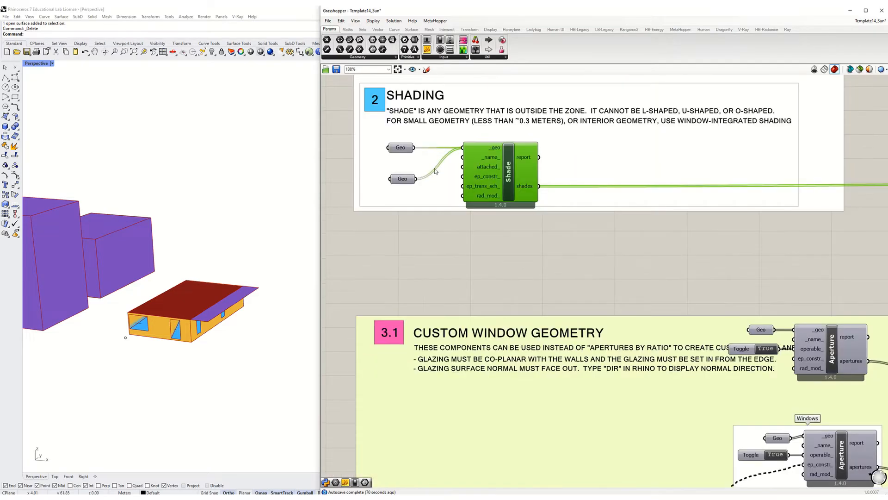
{"action": "left_click_drag", "start_coordinate": [416, 179], "coordinate": [463, 148], "text": "ctrl"}
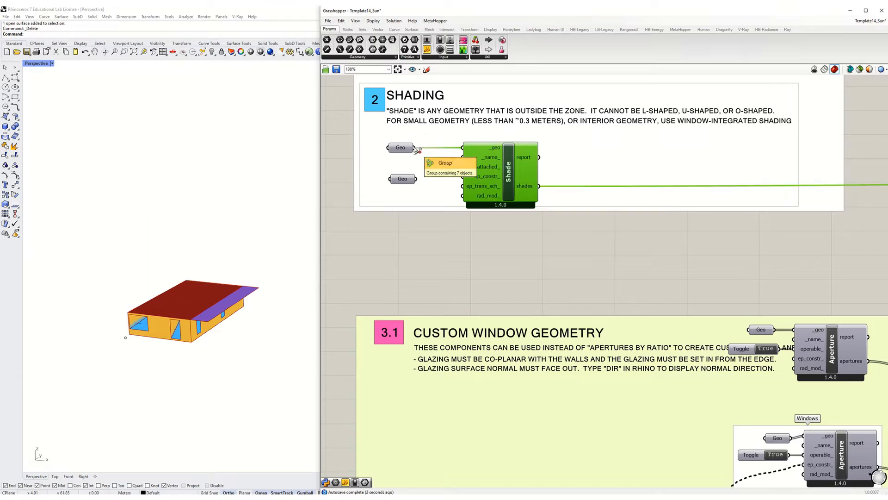
{"action": "left_click_drag", "start_coordinate": [416, 179], "coordinate": [463, 147]}
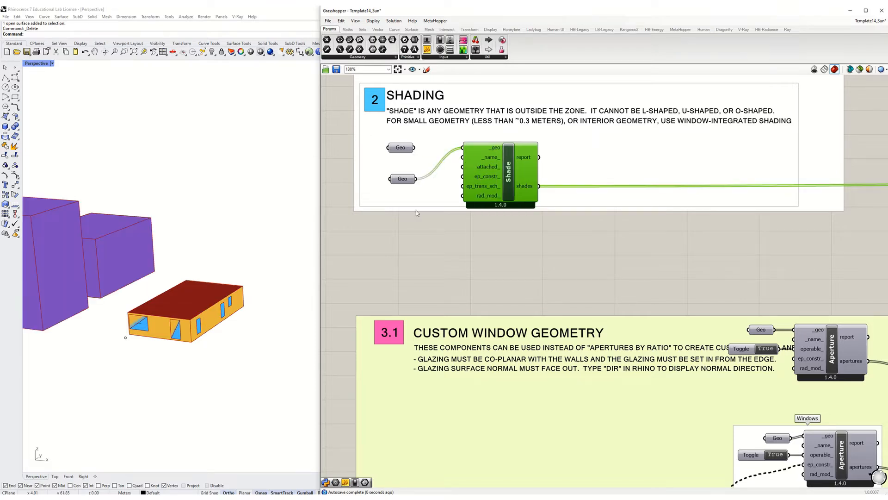
{"action": "left_click", "coordinate": [486, 314]}
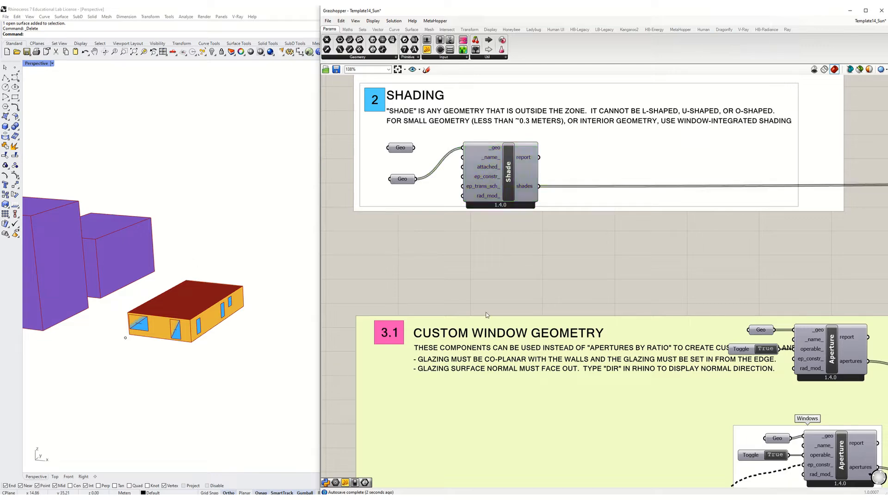
Examine the custom window geometry section and the geometry inputs of the Aperture components in the Windows group.
{"action": "scroll", "coordinate": [575, 248], "scroll_direction": "down", "scroll_amount": 2}
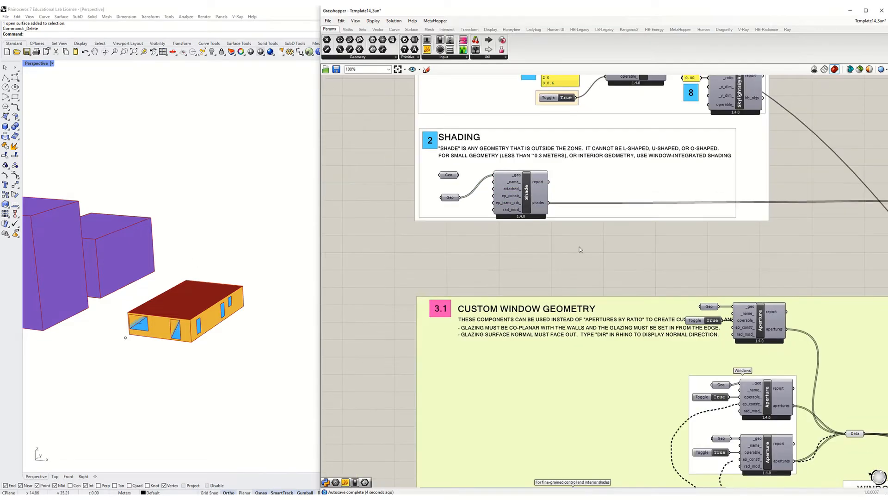
{"action": "scroll", "coordinate": [556, 252], "scroll_direction": "down", "scroll_amount": 4}
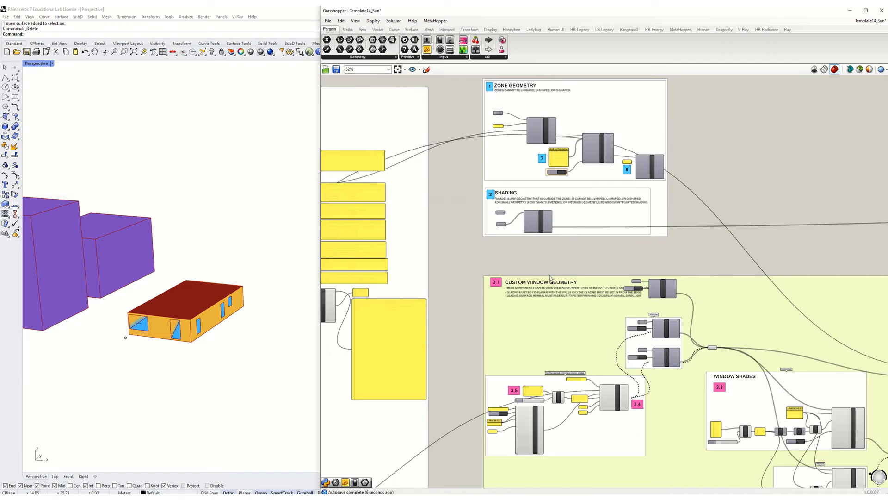
{"action": "right_click_drag", "start_coordinate": [555, 277], "coordinate": [487, 203]}
{"action": "right_click_drag", "start_coordinate": [488, 289], "coordinate": [443, 259]}
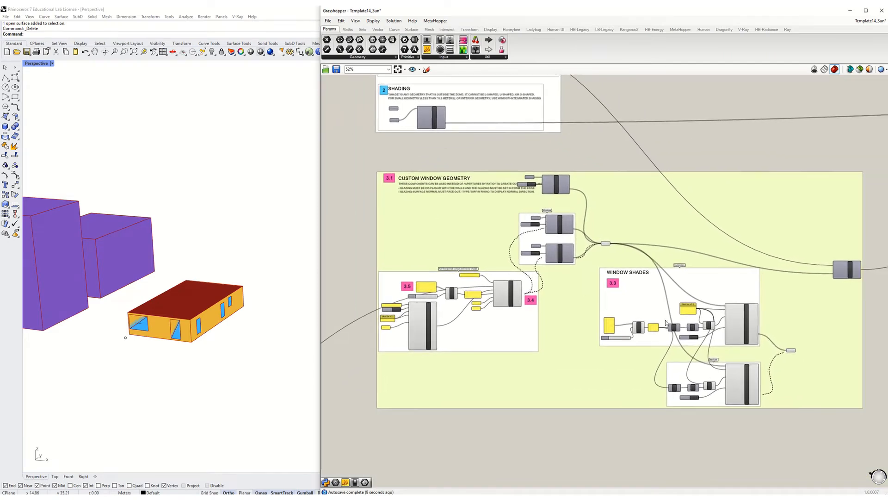
{"action": "scroll", "coordinate": [686, 314], "scroll_direction": "up", "scroll_amount": 4}
{"action": "right_click_drag", "start_coordinate": [507, 275], "coordinate": [583, 377]}
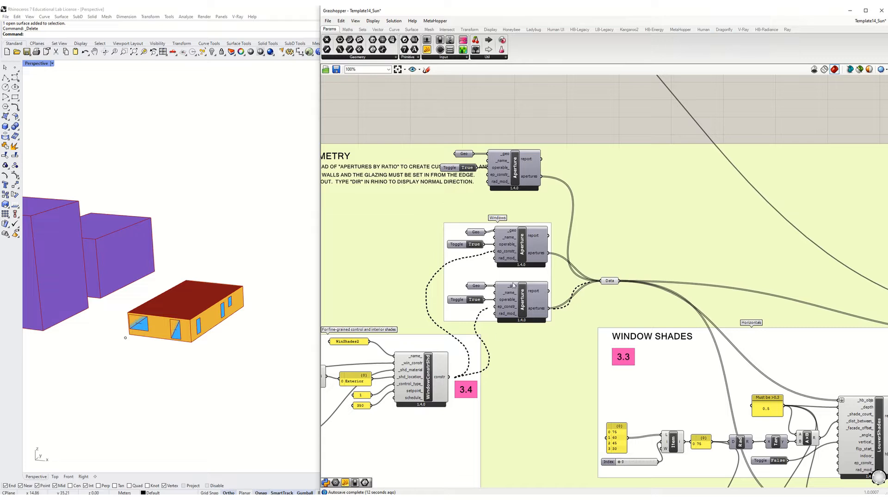
{"action": "mouse_move", "coordinate": [516, 286]}
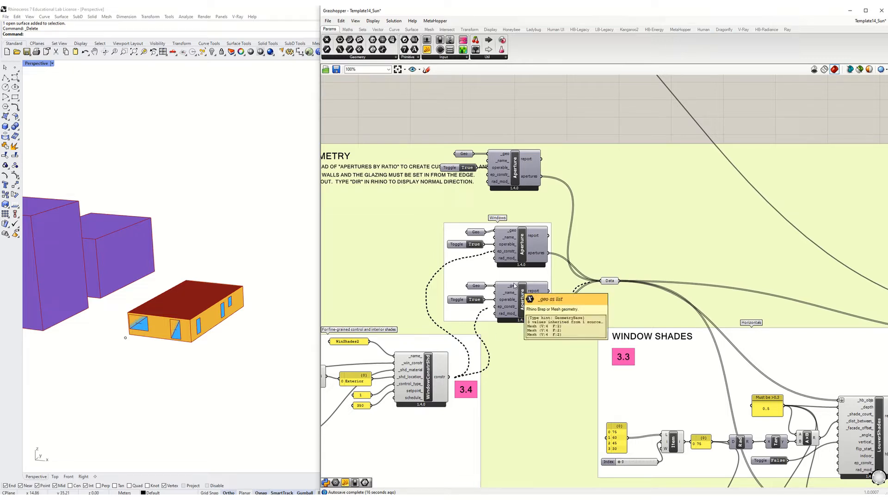
{"action": "scroll", "coordinate": [515, 285], "scroll_direction": "up", "scroll_amount": 1}
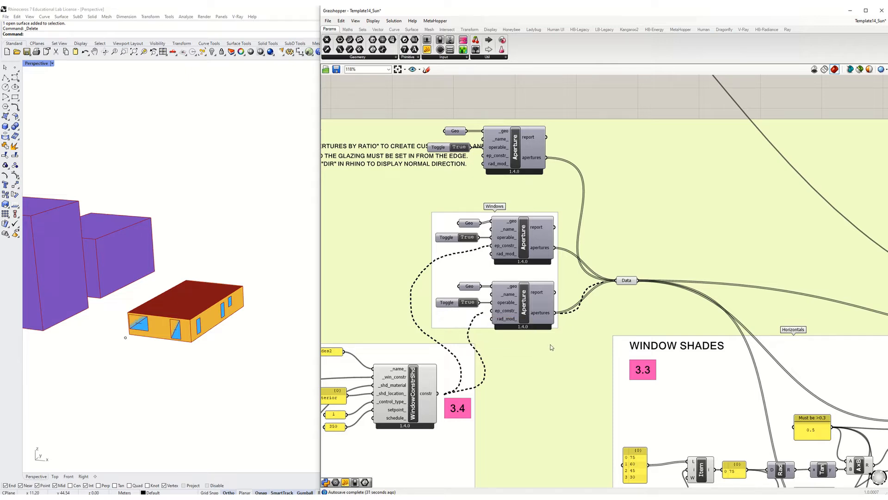
Preview only the selected geometry to compare the two Windows-group Geo parameters, and restore the full model preview.
{"action": "left_click_drag", "start_coordinate": [470, 228], "coordinate": [469, 226]}
{"action": "left_click", "coordinate": [859, 69]}
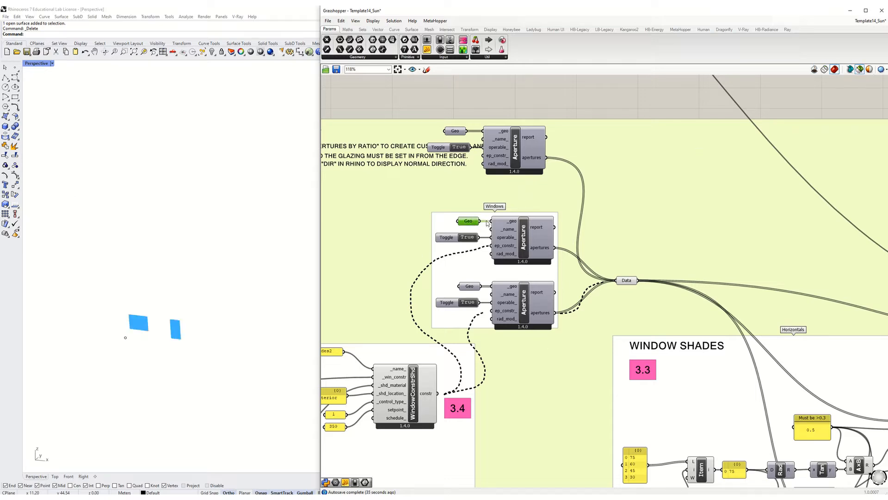
{"action": "left_click", "coordinate": [472, 288]}
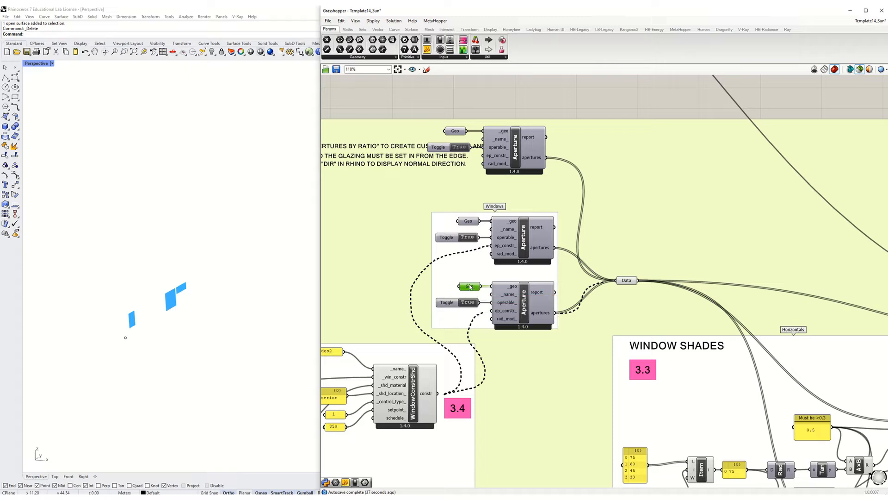
{"action": "left_click", "coordinate": [467, 220]}
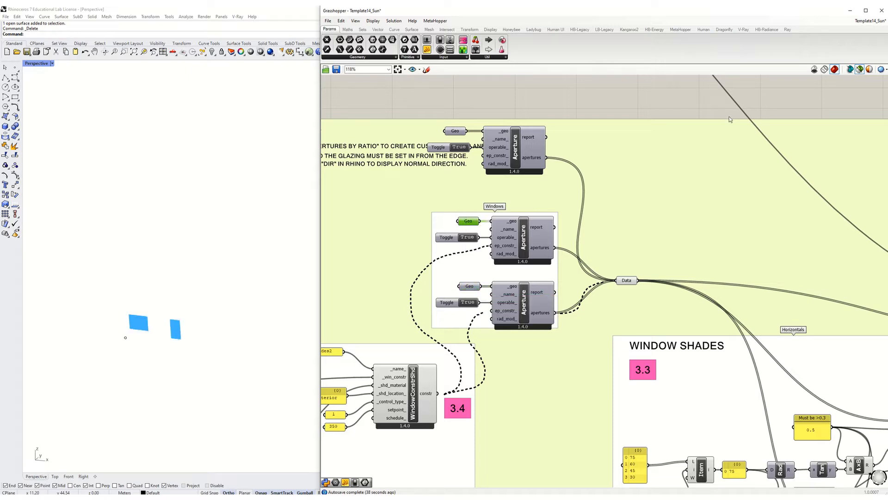
{"action": "left_click", "coordinate": [860, 70]}
Disconnect the lower Windows-group Aperture and the standalone Aperture above the group from the shared Data parameter.
{"action": "left_click", "coordinate": [528, 239]}
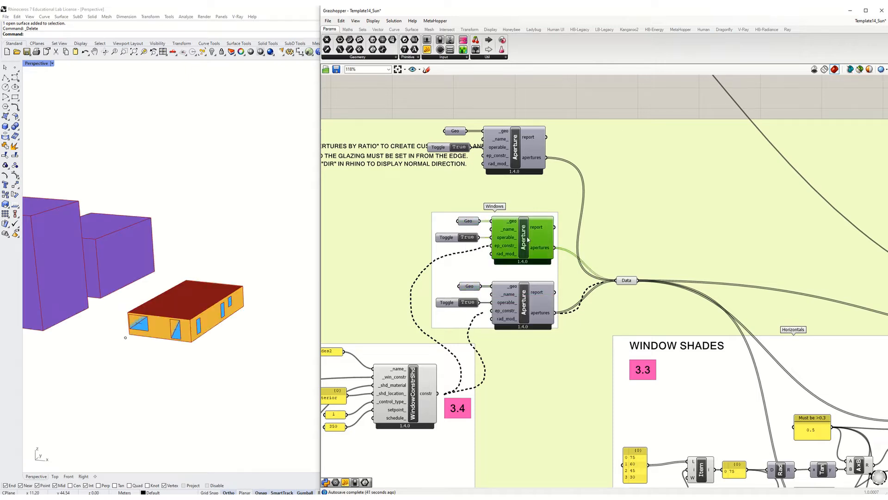
{"action": "scroll", "coordinate": [601, 297], "scroll_direction": "down", "scroll_amount": 2}
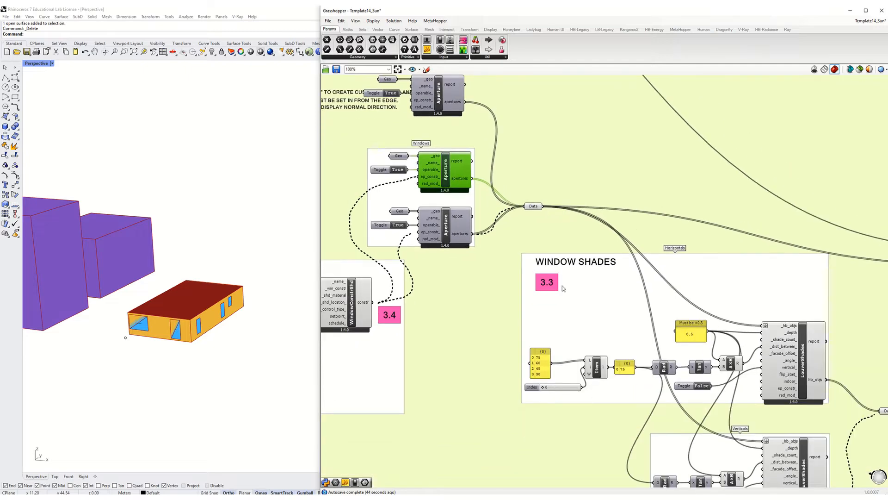
{"action": "right_click_drag", "start_coordinate": [563, 291], "coordinate": [494, 235]}
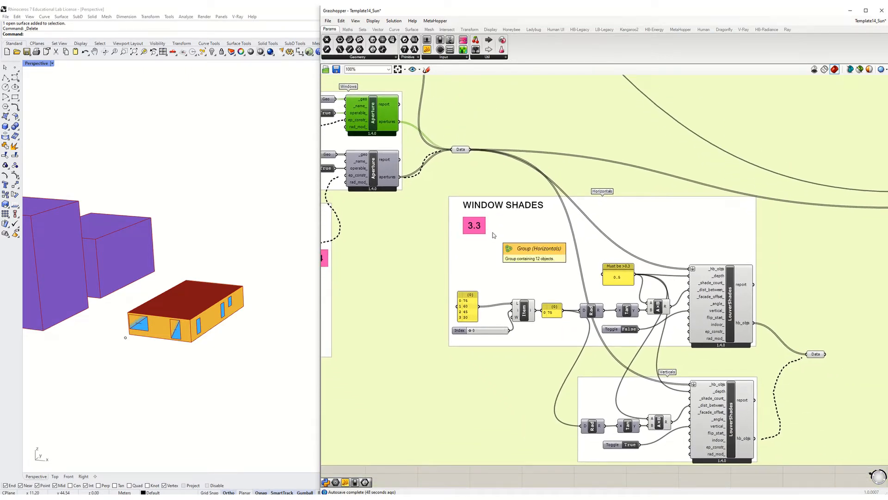
{"action": "left_click", "coordinate": [458, 152]}
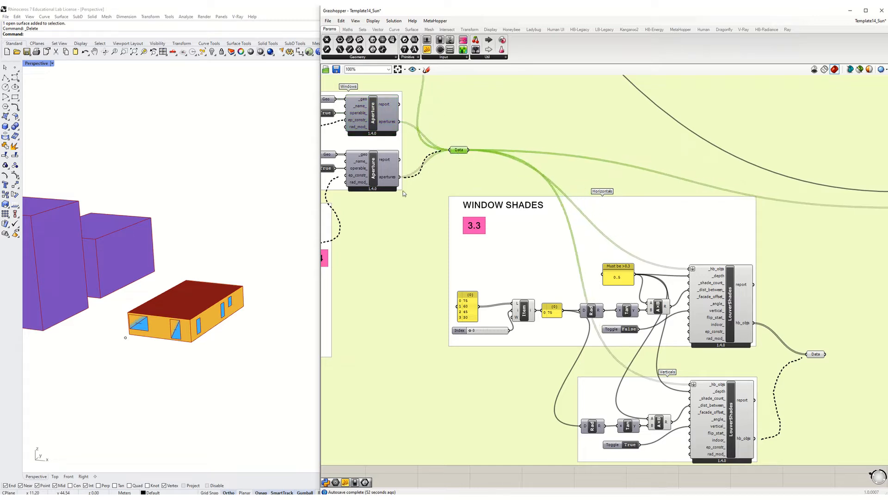
{"action": "left_click_drag", "start_coordinate": [400, 178], "coordinate": [450, 150], "text": "ctrl"}
{"action": "right_click_drag", "start_coordinate": [461, 185], "coordinate": [510, 313]}
{"action": "left_click_drag", "start_coordinate": [442, 174], "coordinate": [502, 279], "text": "ctrl"}
Wire the lower Windows-group Aperture, the windows' Data parameter and the standalone Aperture together into AddSubface's _sub_faces input.
{"action": "right_click_drag", "start_coordinate": [514, 297], "coordinate": [489, 241]}
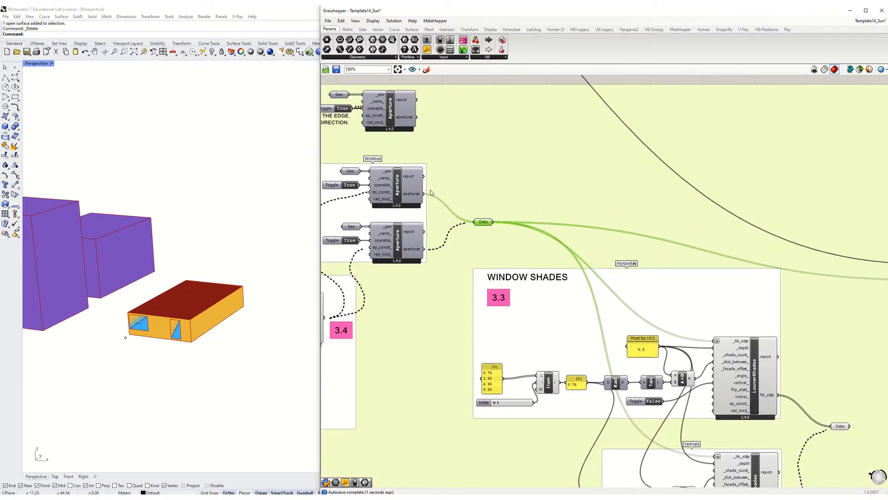
{"action": "scroll", "coordinate": [522, 276], "scroll_direction": "down", "scroll_amount": 3}
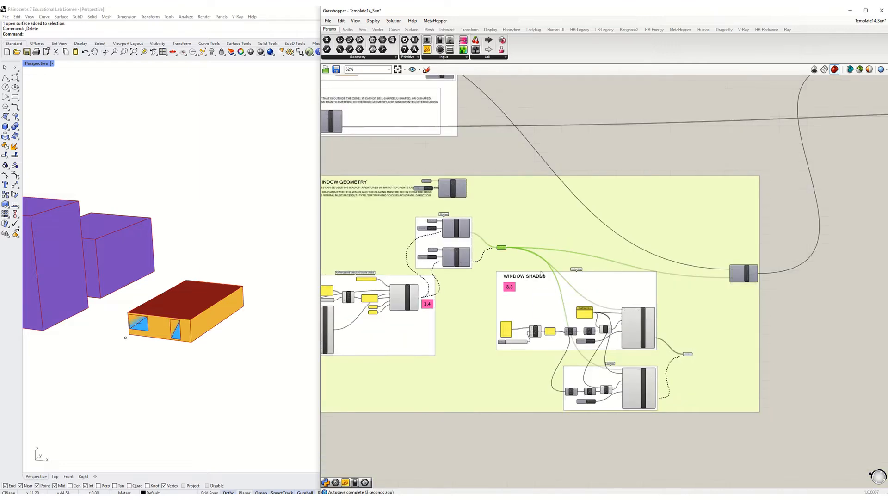
{"action": "scroll", "coordinate": [587, 251], "scroll_direction": "up", "scroll_amount": 2}
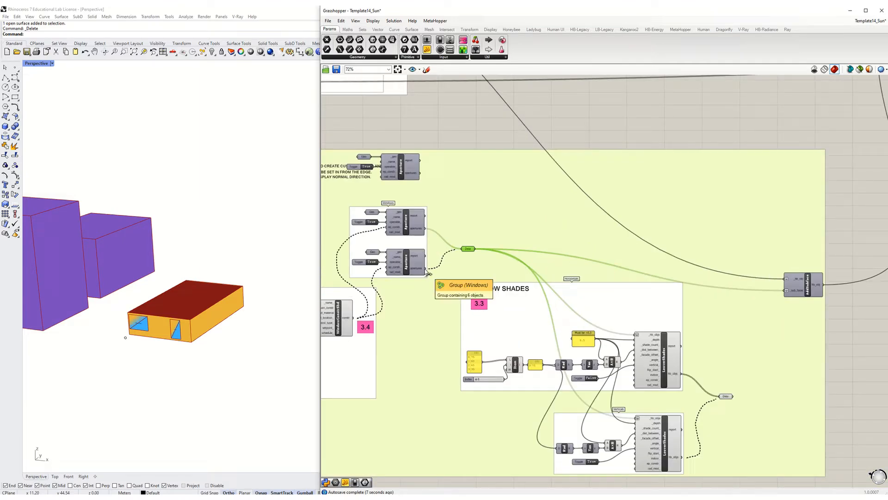
{"action": "left_click_drag", "start_coordinate": [426, 268], "coordinate": [788, 294]}
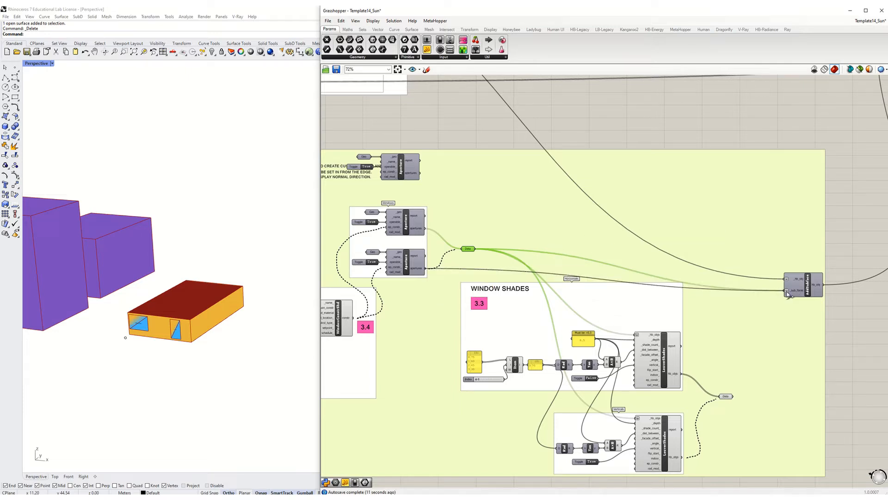
{"action": "scroll", "coordinate": [430, 241], "scroll_direction": "up", "scroll_amount": 2}
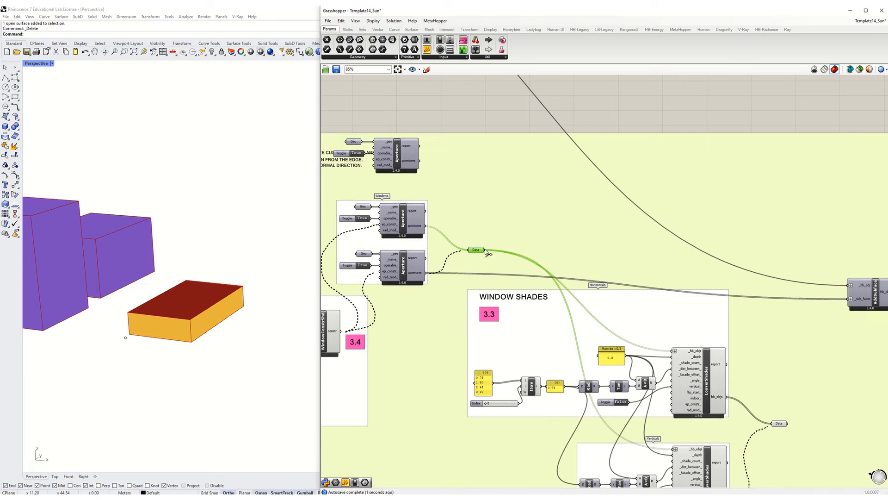
{"action": "left_click_drag", "start_coordinate": [484, 250], "coordinate": [851, 298]}
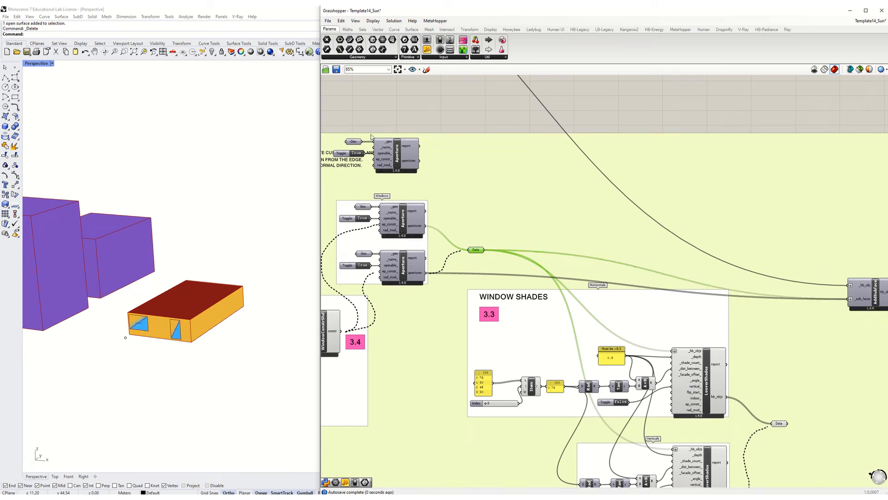
{"action": "left_click_drag", "start_coordinate": [423, 163], "coordinate": [850, 299]}
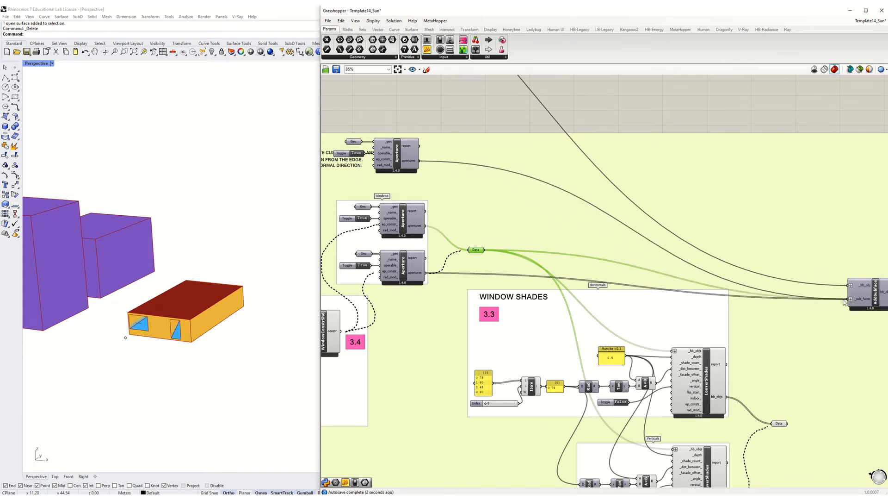
{"action": "left_click", "coordinate": [873, 302]}
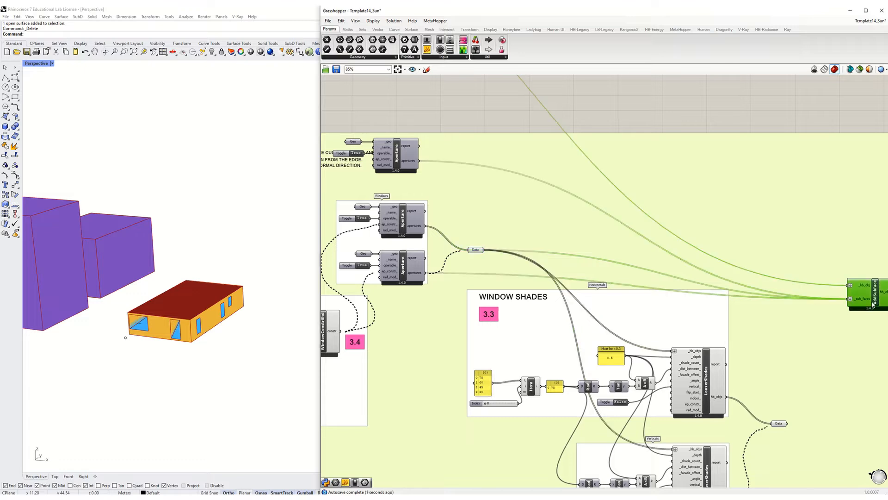
Trace the upper Windows-group geometry through its Data parameter to the LouverShades component in the Horizontals group.
{"action": "right_click_drag", "start_coordinate": [839, 296], "coordinate": [692, 235]}
{"action": "right_click_drag", "start_coordinate": [431, 216], "coordinate": [504, 220]}
{"action": "left_click", "coordinate": [423, 202]}
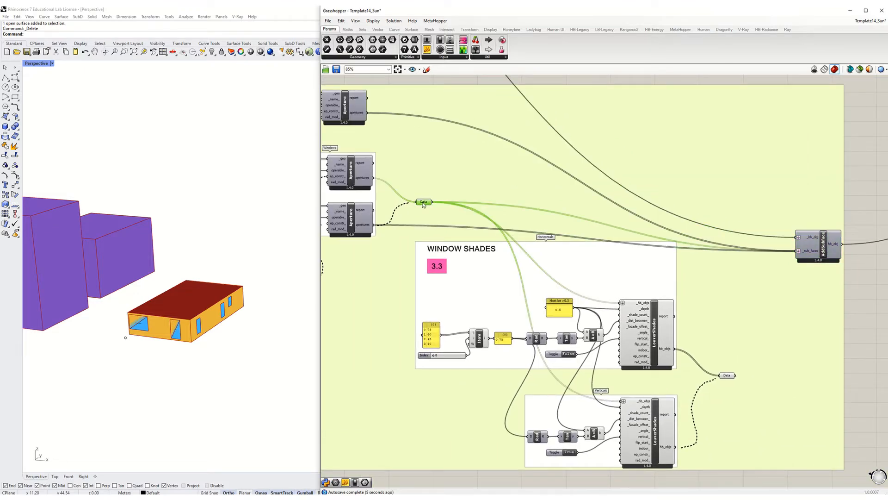
{"action": "right_click_drag", "start_coordinate": [390, 193], "coordinate": [525, 204]}
{"action": "left_click", "coordinate": [445, 170]}
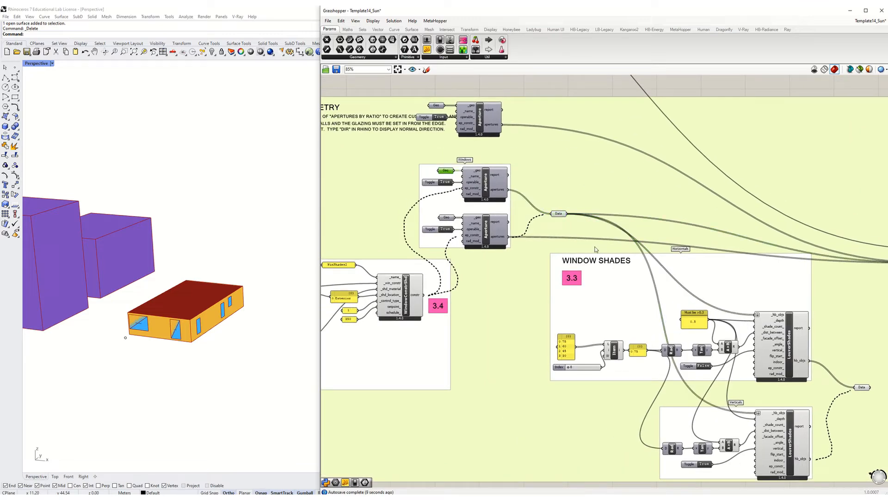
{"action": "right_click_drag", "start_coordinate": [723, 317], "coordinate": [556, 231]}
{"action": "scroll", "coordinate": [476, 245], "scroll_direction": "up", "scroll_amount": 3}
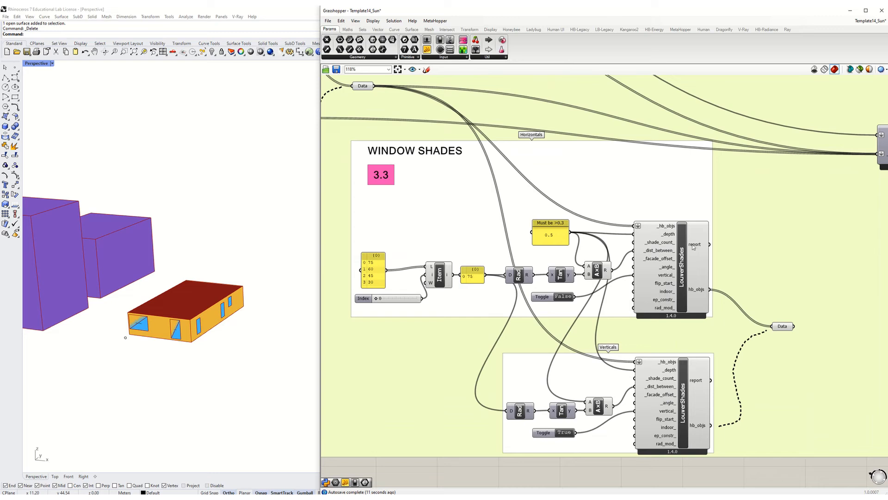
{"action": "left_click", "coordinate": [677, 254]}
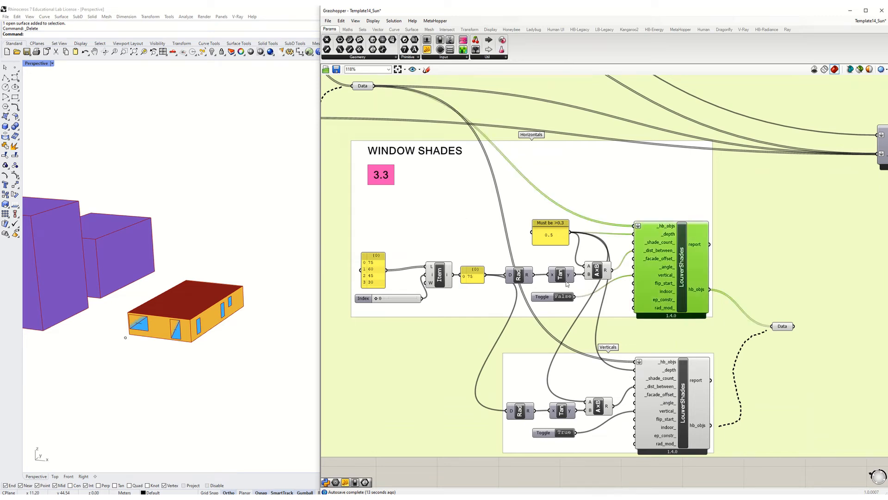
{"action": "right_click_drag", "start_coordinate": [530, 278], "coordinate": [555, 287]}
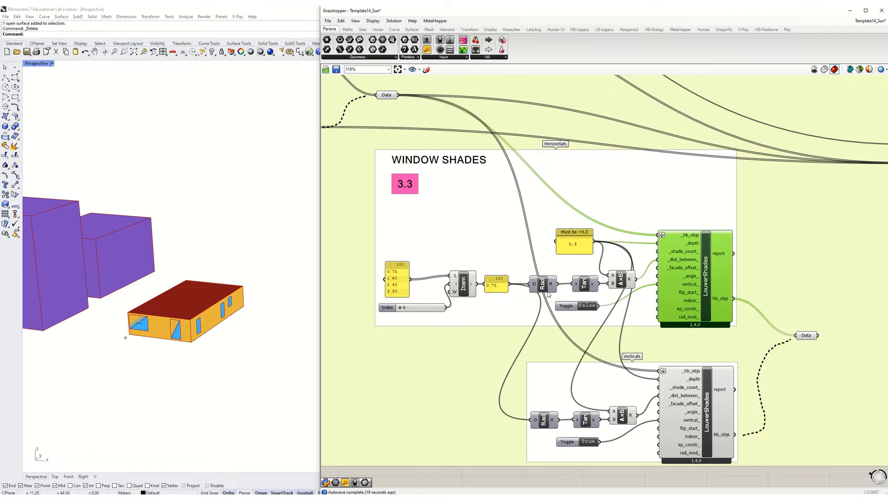
Wire the louver shades' Data parameter into AddSubface's _sub_faces input and remove the direct connection from the unshaded windows' Data parameter.
{"action": "right_click_drag", "start_coordinate": [649, 246], "coordinate": [521, 283]}
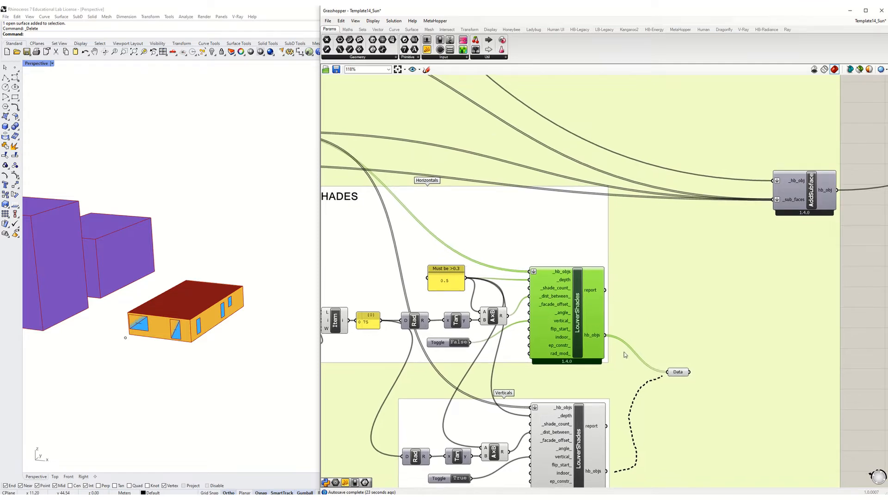
{"action": "left_click_drag", "start_coordinate": [688, 372], "coordinate": [772, 203]}
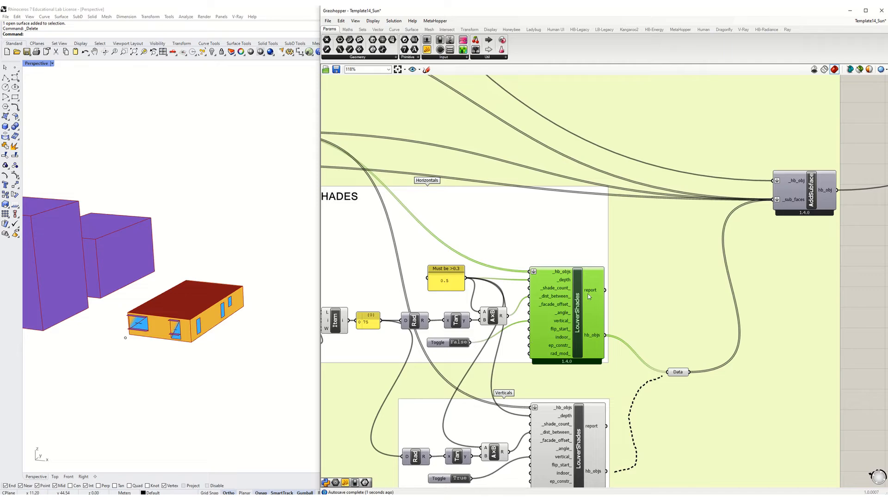
{"action": "right_click_drag", "start_coordinate": [589, 298], "coordinate": [673, 333]}
{"action": "scroll", "coordinate": [673, 334], "scroll_direction": "down", "scroll_amount": 3}
{"action": "left_click_drag", "start_coordinate": [479, 230], "coordinate": [787, 271]}
{"action": "left_click_drag", "start_coordinate": [478, 230], "coordinate": [786, 271], "text": "ctrl"}
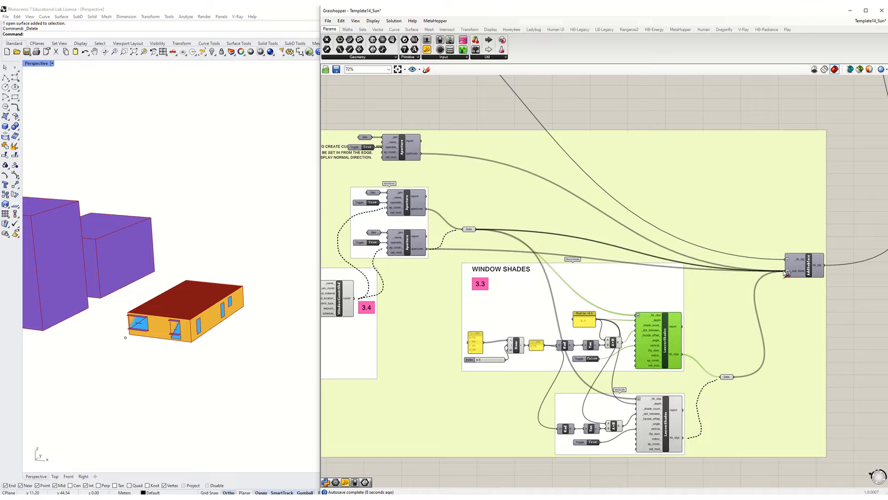
Inspect the horizontal louvers on the house windows in Rhino and their settings in the Window Shades group.
{"action": "left_click", "coordinate": [727, 376]}
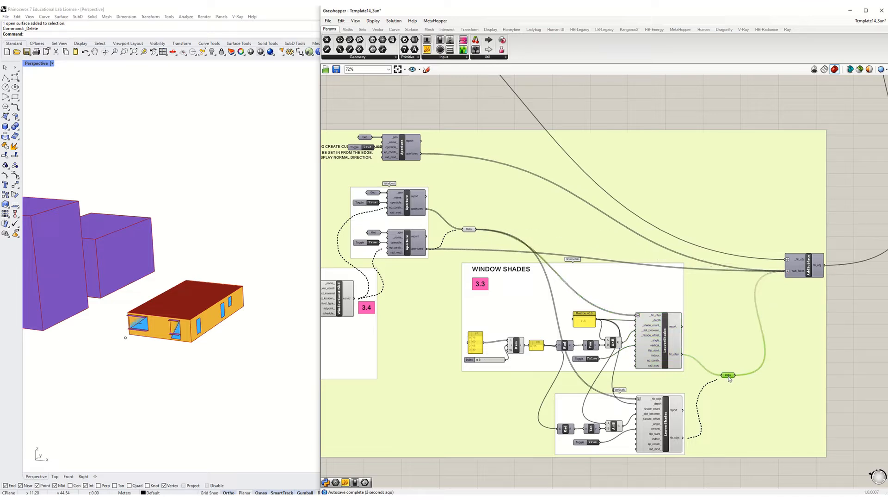
{"action": "left_click_drag", "start_coordinate": [728, 377], "coordinate": [726, 379]}
{"action": "scroll", "coordinate": [165, 323], "scroll_direction": "up", "scroll_amount": 2}
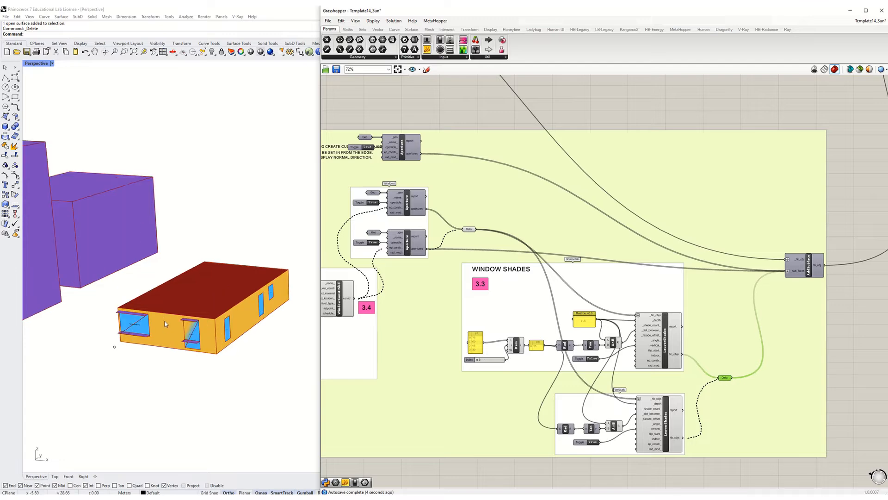
{"action": "scroll", "coordinate": [164, 321], "scroll_direction": "up", "scroll_amount": 3}
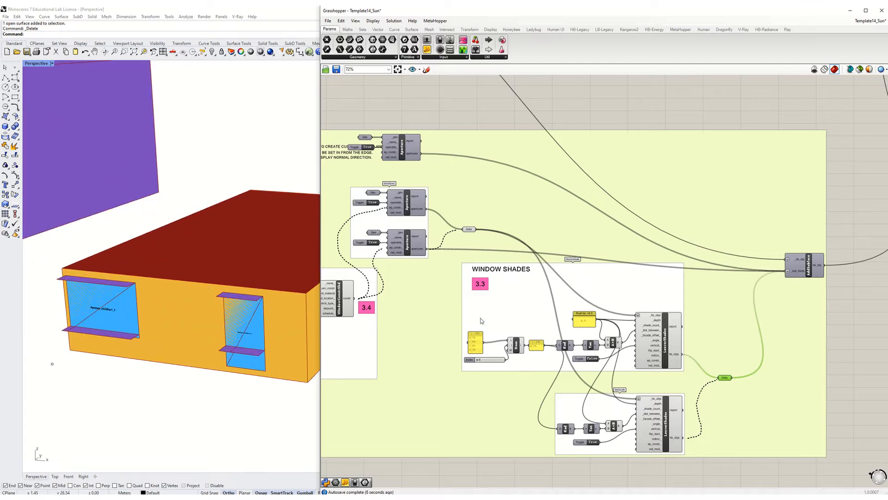
{"action": "scroll", "coordinate": [670, 384], "scroll_direction": "up", "scroll_amount": 4}
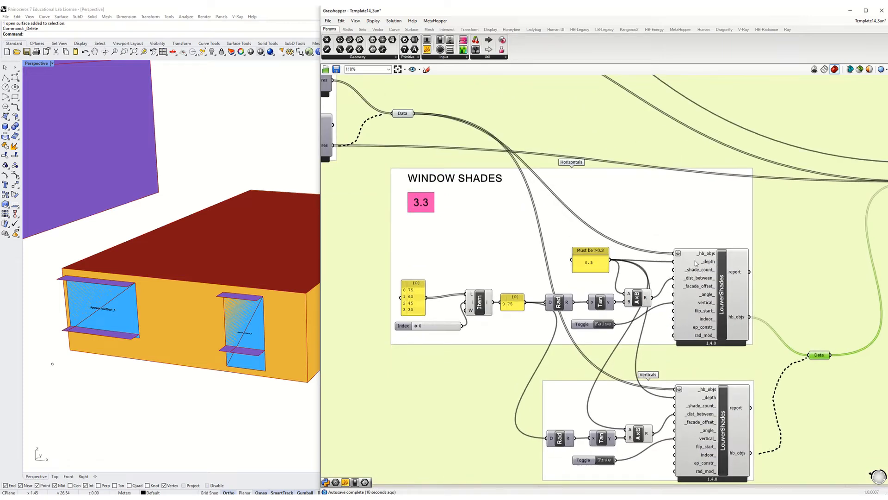
Try a depth of 2 for the window louvers in the "Must be >0.3" panel of the Window Shades group.
{"action": "left_click", "coordinate": [709, 257]}
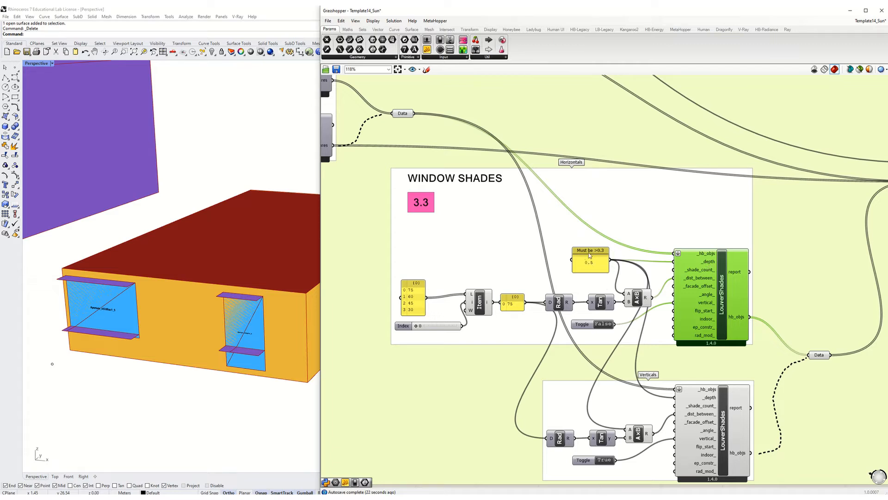
{"action": "scroll", "coordinate": [590, 255], "scroll_direction": "up", "scroll_amount": 2}
{"action": "double_click", "coordinate": [598, 267]}
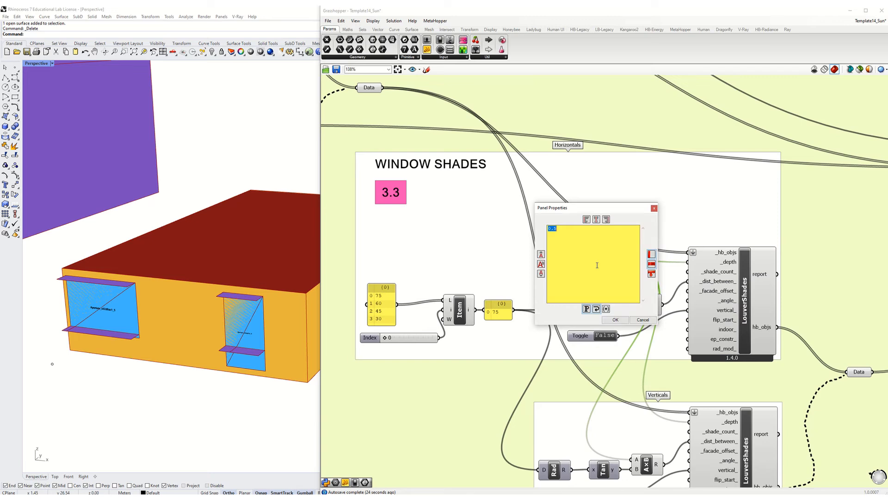
{"action": "type", "text": "2"}
{"action": "left_click", "coordinate": [615, 319]}
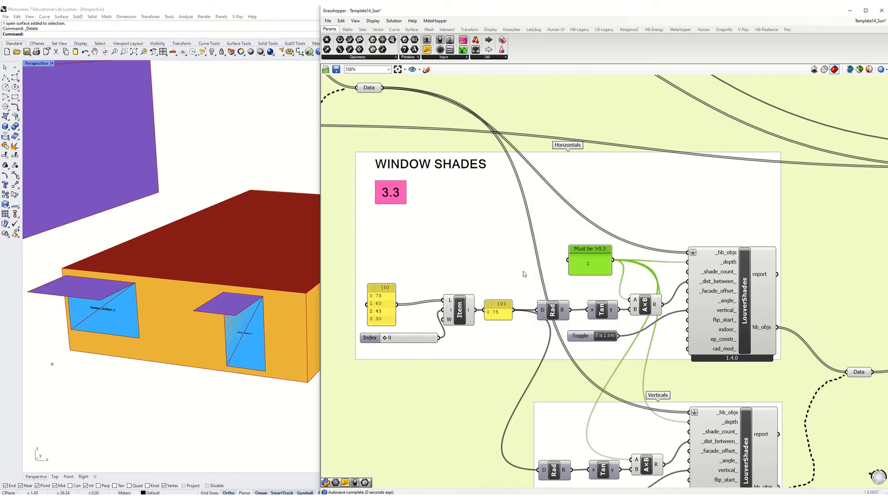
Try louver depths of 0.3 and 5 in the "Must be >0.3" panel feeding the LouverShades components.
{"action": "double_click", "coordinate": [591, 268]}
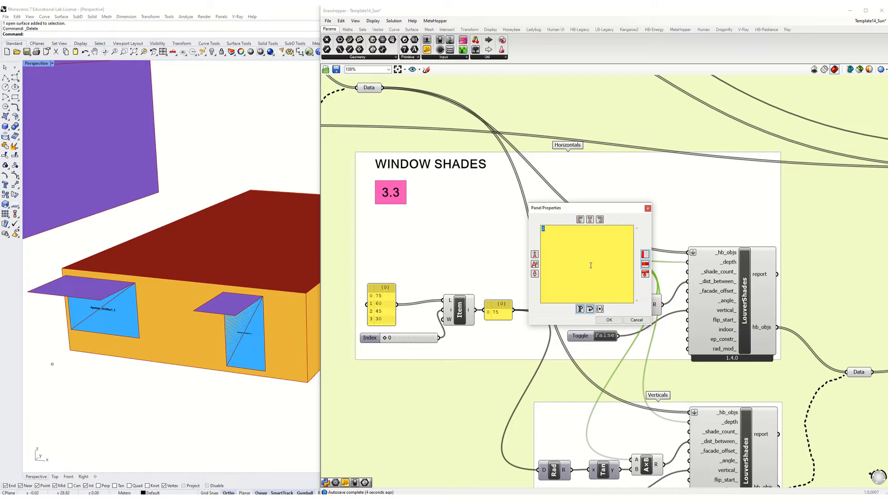
{"action": "left_click", "coordinate": [609, 320]}
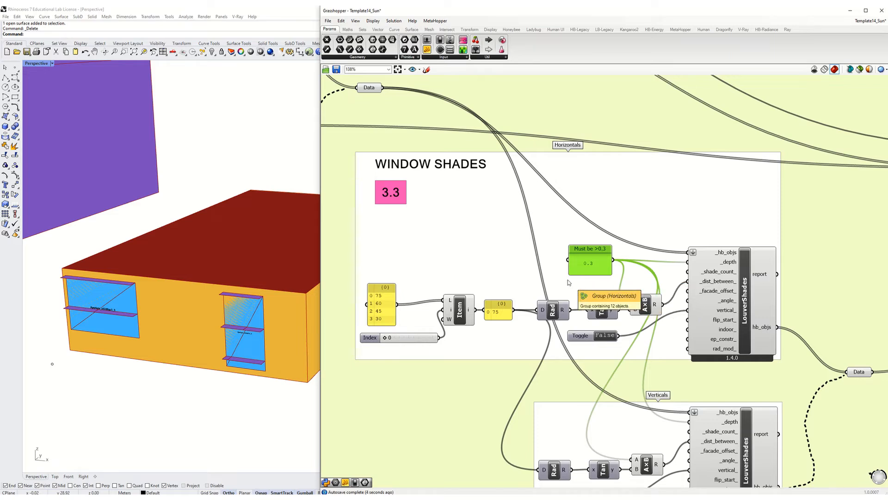
{"action": "double_click", "coordinate": [594, 266]}
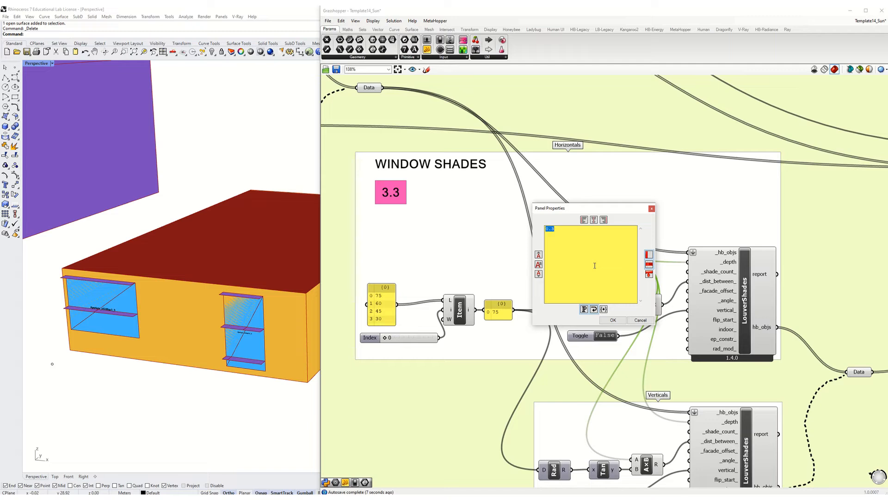
{"action": "type", "text": "5"}
{"action": "left_click", "coordinate": [616, 320]}
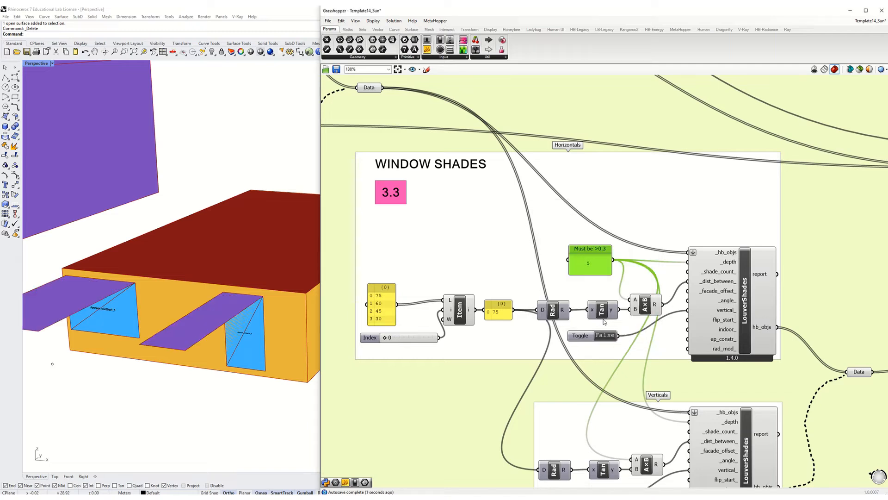
Move the angle list panel slightly up and set the louver depth panel to 0.3.
{"action": "right_click_drag", "start_coordinate": [602, 296], "coordinate": [635, 277]}
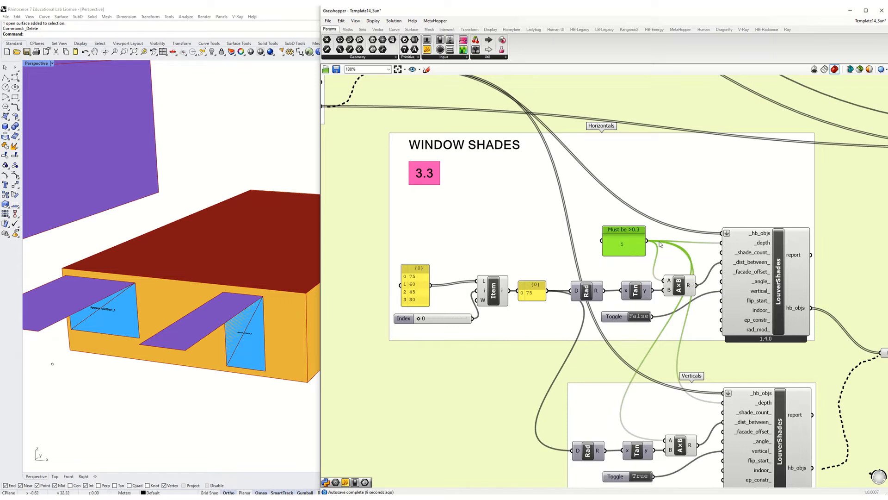
{"action": "mouse_move", "coordinate": [419, 320]}
{"action": "left_click_drag", "start_coordinate": [412, 287], "coordinate": [411, 279]}
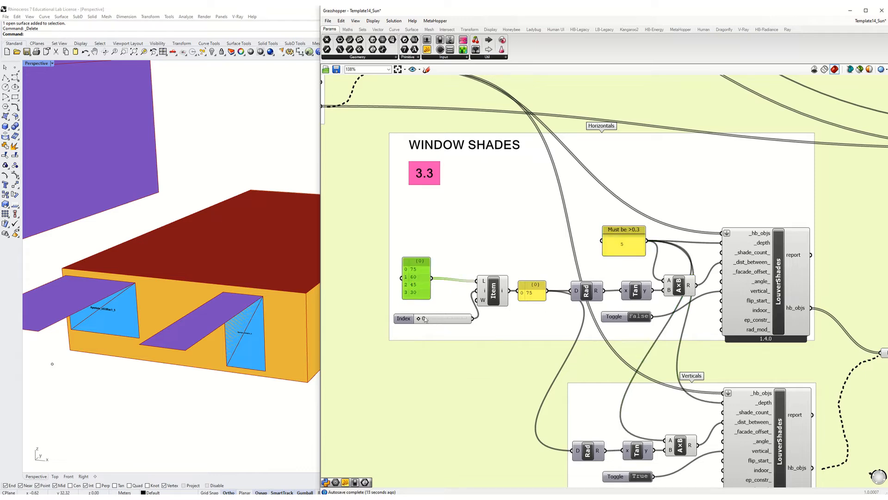
{"action": "mouse_move", "coordinate": [427, 319]}
{"action": "left_mouse_down"}
{"action": "mouse_move", "coordinate": [468, 321]}
{"action": "mouse_move", "coordinate": [418, 322]}
{"action": "left_mouse_up"}
{"action": "double_click", "coordinate": [634, 244]}
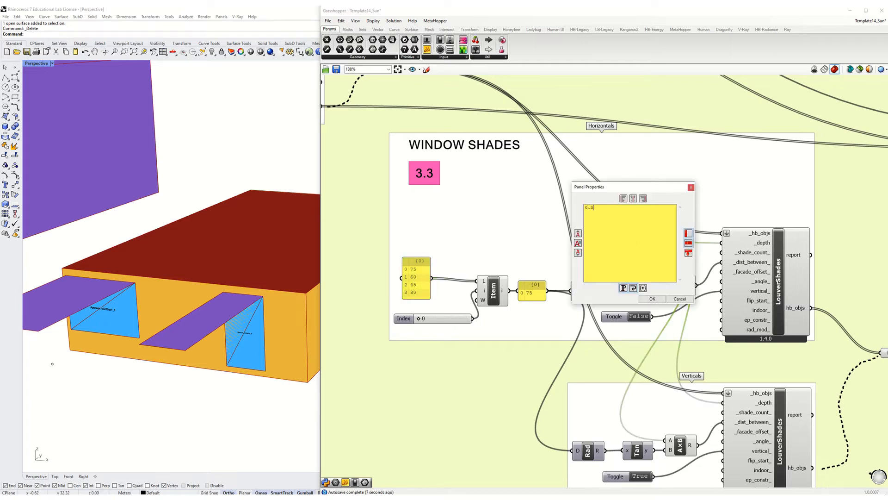
{"action": "left_click", "coordinate": [657, 298]}
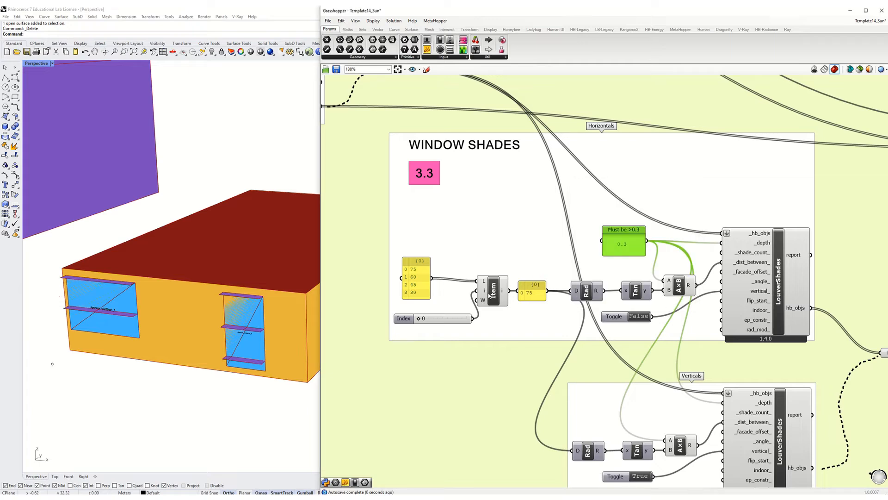
Compare the horizontal louver spacing by switching the angle Index between 0 and 3, ending at 3 for the 30-degree angle.
{"action": "left_click_drag", "start_coordinate": [424, 321], "coordinate": [465, 325]}
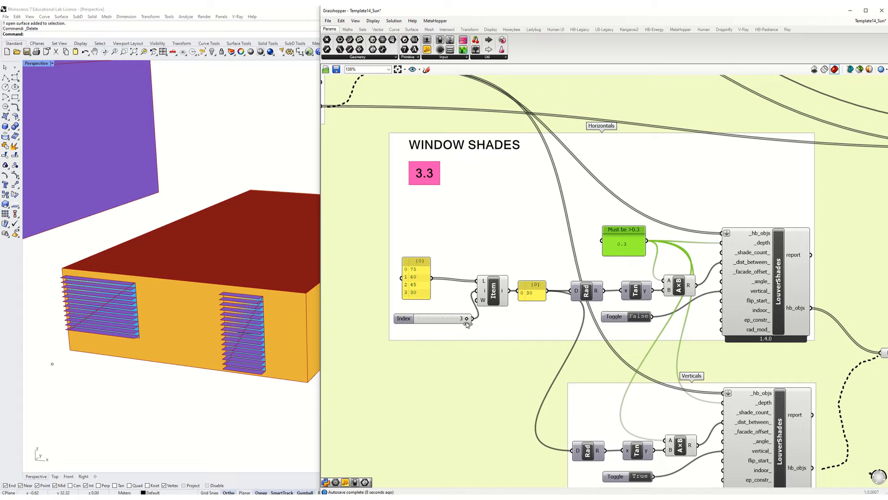
{"action": "left_click_drag", "start_coordinate": [467, 323], "coordinate": [424, 325]}
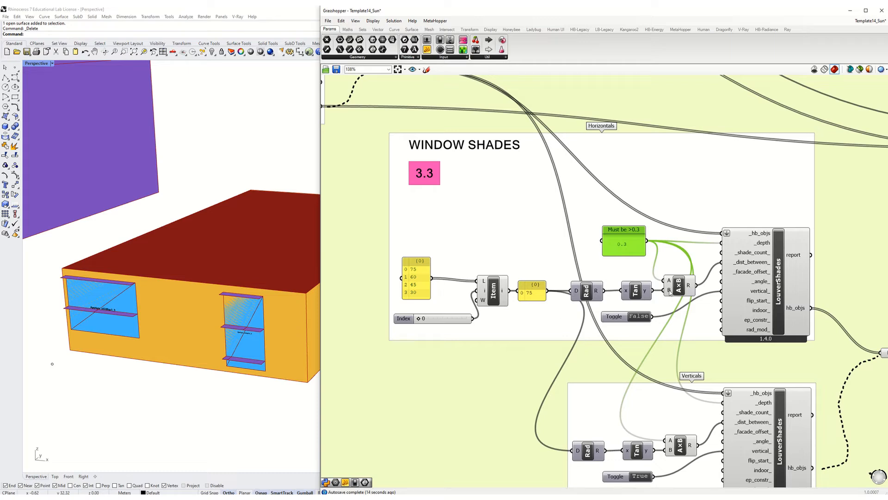
{"action": "left_click_drag", "start_coordinate": [419, 287], "coordinate": [419, 280]}
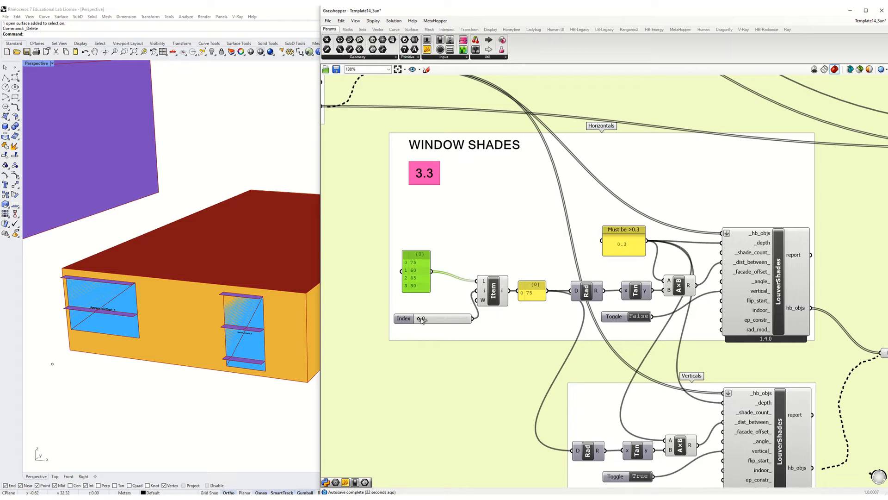
{"action": "left_click_drag", "start_coordinate": [422, 319], "coordinate": [464, 323]}
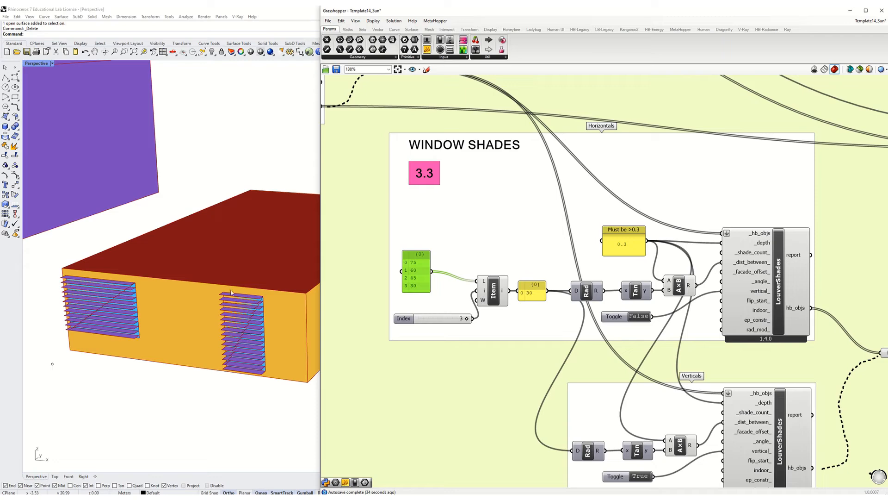
View the dense louvers up close in Rhino and set the angle Index to 2 to use 45 degrees.
{"action": "scroll", "coordinate": [43, 284], "scroll_direction": "up", "scroll_amount": 10}
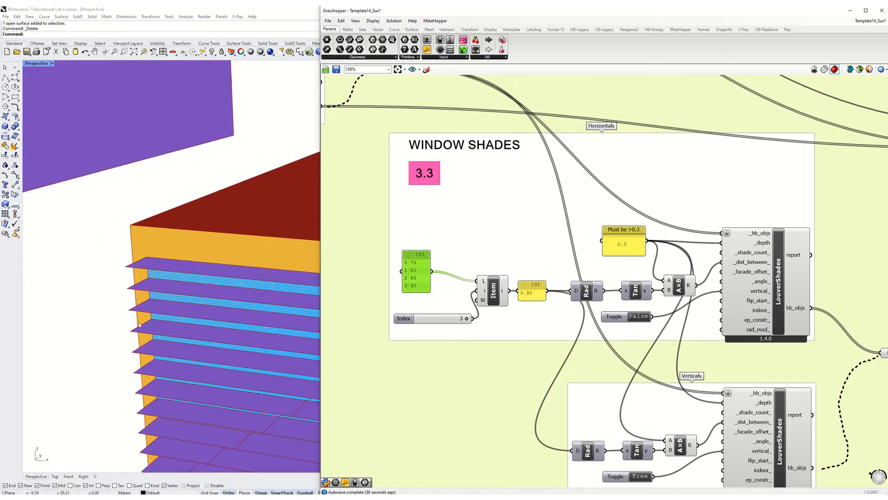
{"action": "scroll", "coordinate": [122, 314], "scroll_direction": "down", "scroll_amount": 5}
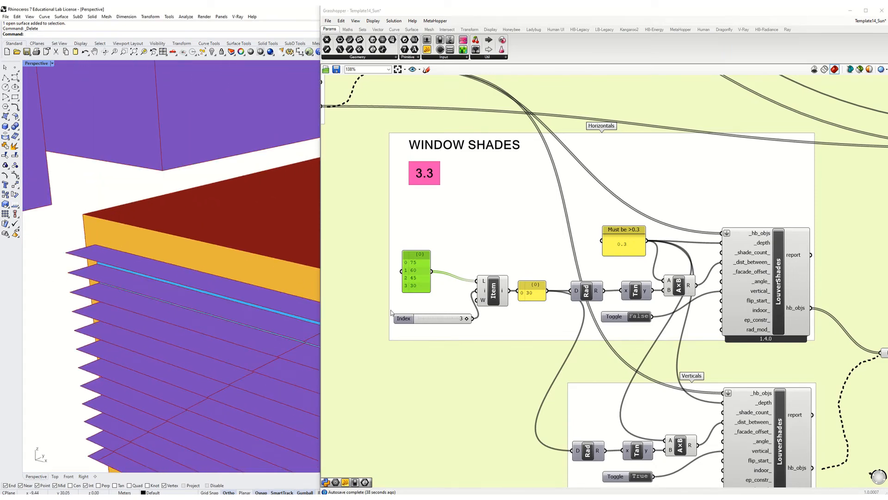
{"action": "left_click", "coordinate": [461, 320]}
{"action": "left_click_drag", "start_coordinate": [461, 320], "coordinate": [454, 322]}
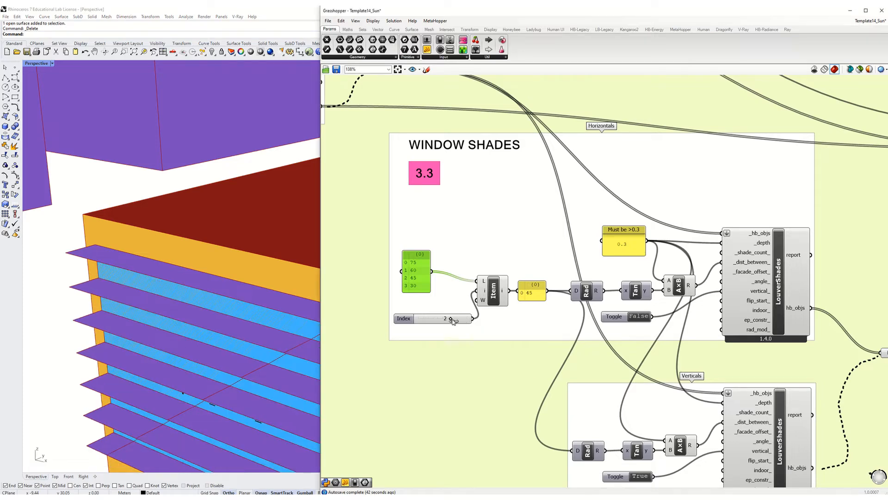
Examine the 45-degree louvers on the house windows in Rhino and the wiring around the Window Shades group.
{"action": "right_click_drag", "start_coordinate": [112, 308], "coordinate": [90, 306], "text": "shift"}
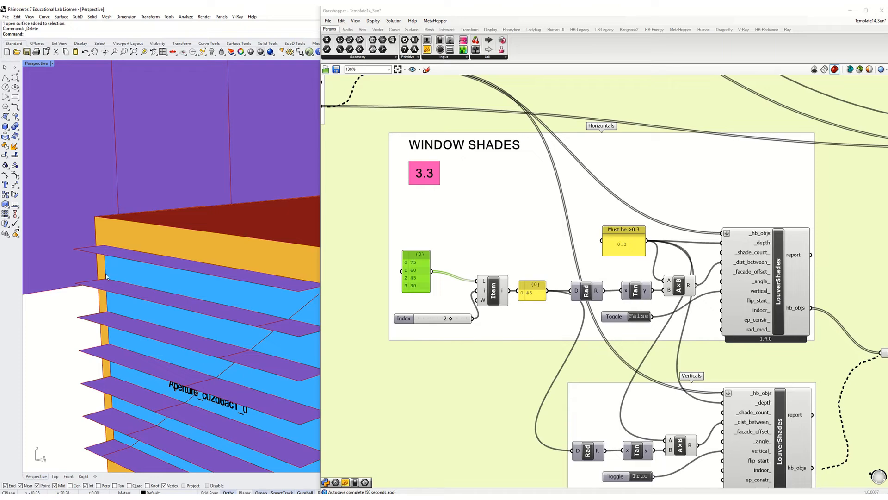
{"action": "right_click_drag", "start_coordinate": [100, 277], "coordinate": [92, 308]}
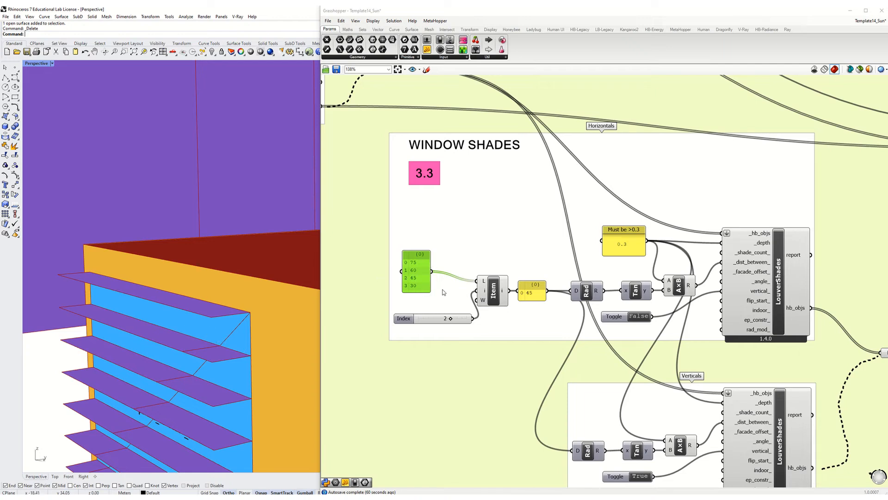
{"action": "right_click_drag", "start_coordinate": [723, 292], "coordinate": [687, 304]}
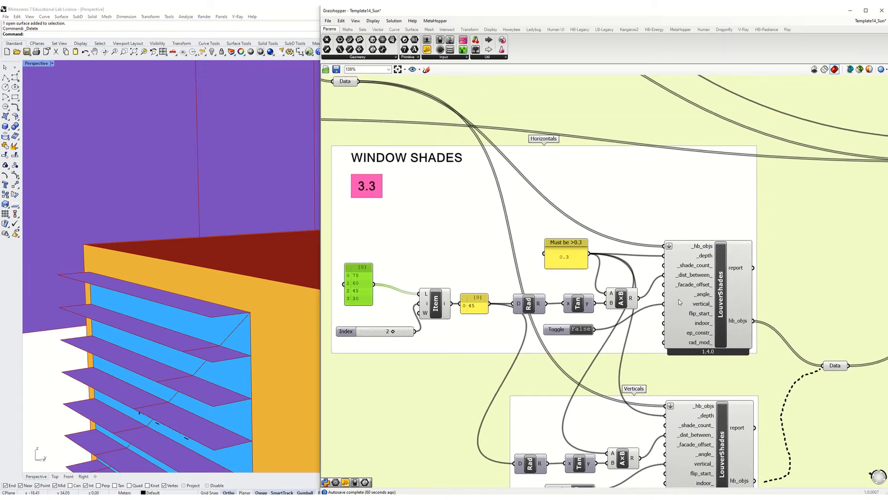
{"action": "mouse_move", "coordinate": [676, 314]}
{"action": "scroll", "coordinate": [204, 319], "scroll_direction": "down", "scroll_amount": 6}
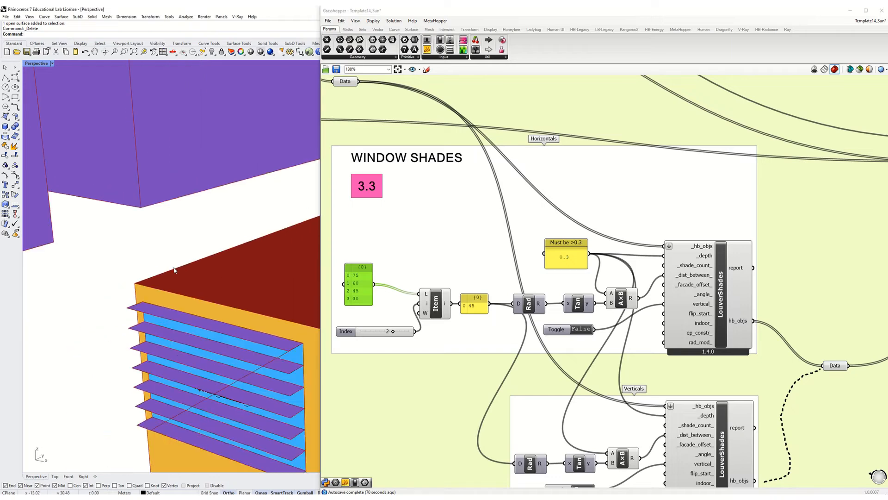
{"action": "scroll", "coordinate": [143, 277], "scroll_direction": "down", "scroll_amount": 3}
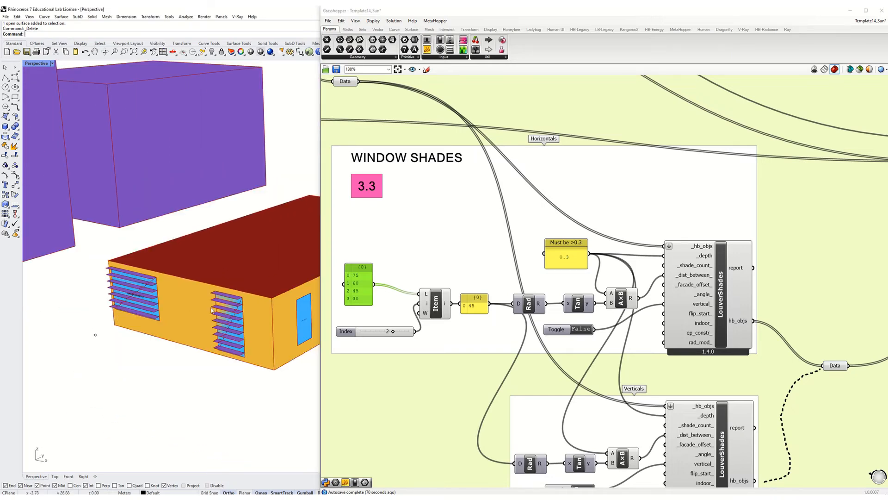
{"action": "scroll", "coordinate": [495, 254], "scroll_direction": "down", "scroll_amount": 3}
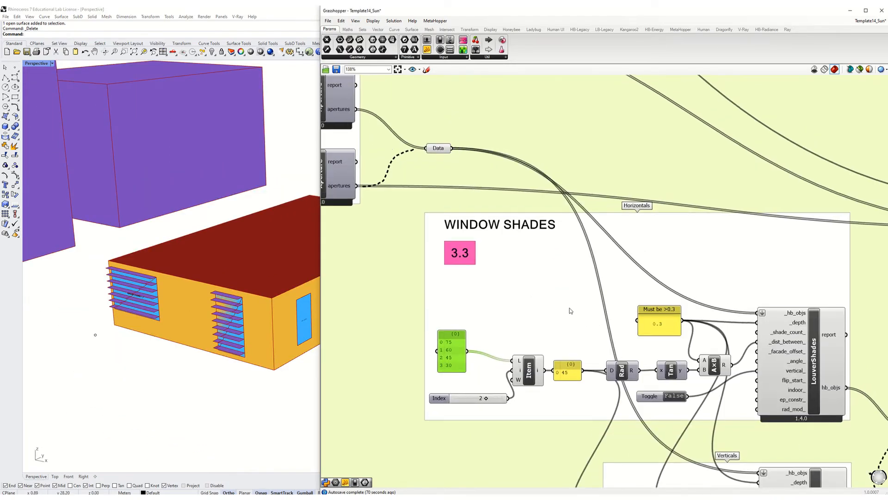
{"action": "scroll", "coordinate": [579, 316], "scroll_direction": "down", "scroll_amount": 1}
{"action": "scroll", "coordinate": [566, 312], "scroll_direction": "up", "scroll_amount": 1}
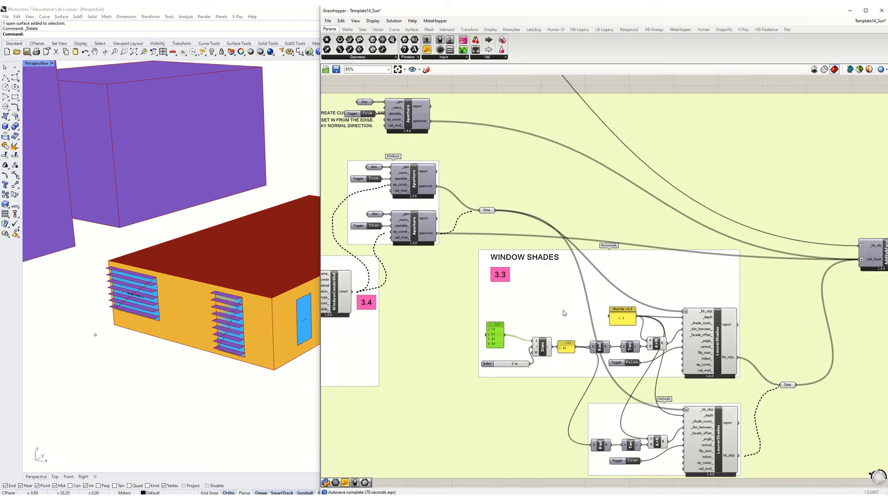
Feed the lower Windows-group Aperture into the shades' Data parameter instead of the upper one, and wire the upper Aperture into AddSubface's _sub_faces.
{"action": "right_click_drag", "start_coordinate": [146, 301], "coordinate": [223, 296]}
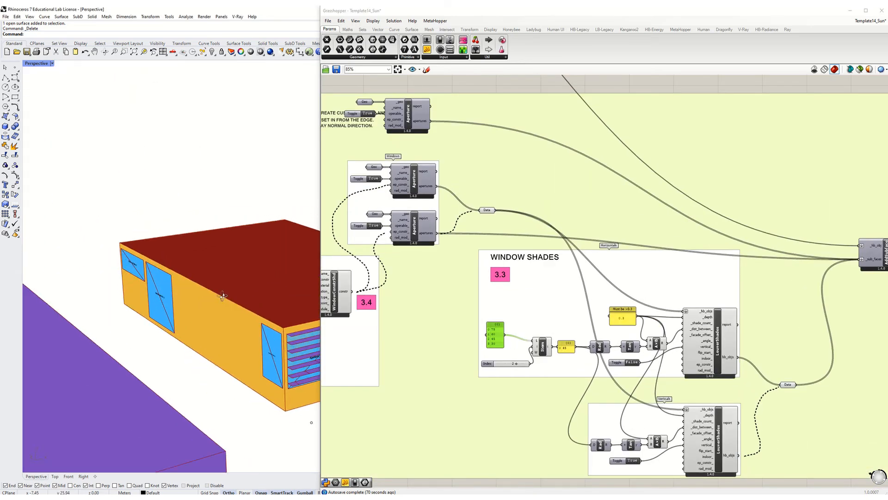
{"action": "left_click_drag", "start_coordinate": [437, 233], "coordinate": [480, 211]}
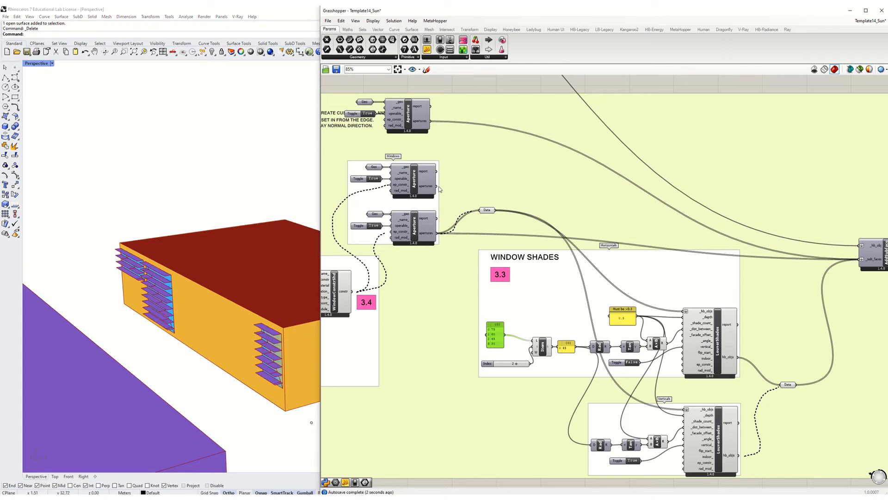
{"action": "left_click_drag", "start_coordinate": [437, 186], "coordinate": [851, 262]}
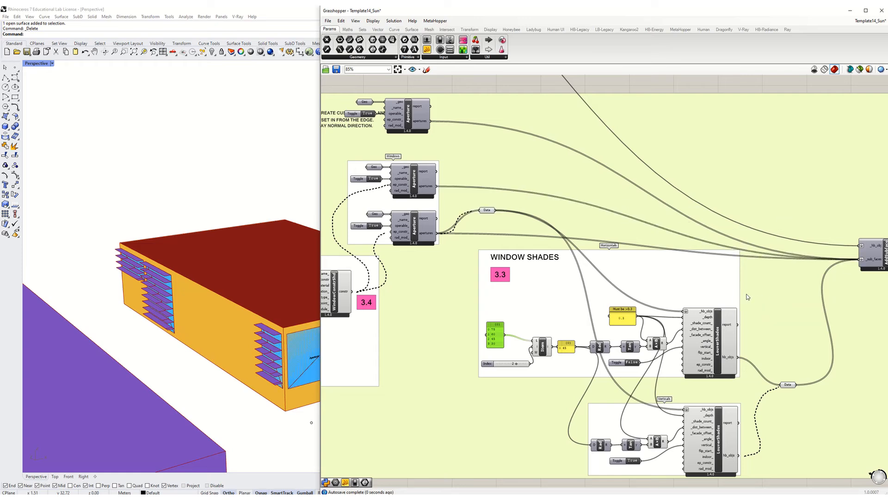
Return the upper Windows-group Aperture to the shades' Data parameter and gather the lower and standalone Apertures in another Data parameter feeding AddSubface.
{"action": "right_click_drag", "start_coordinate": [567, 268], "coordinate": [546, 271]}
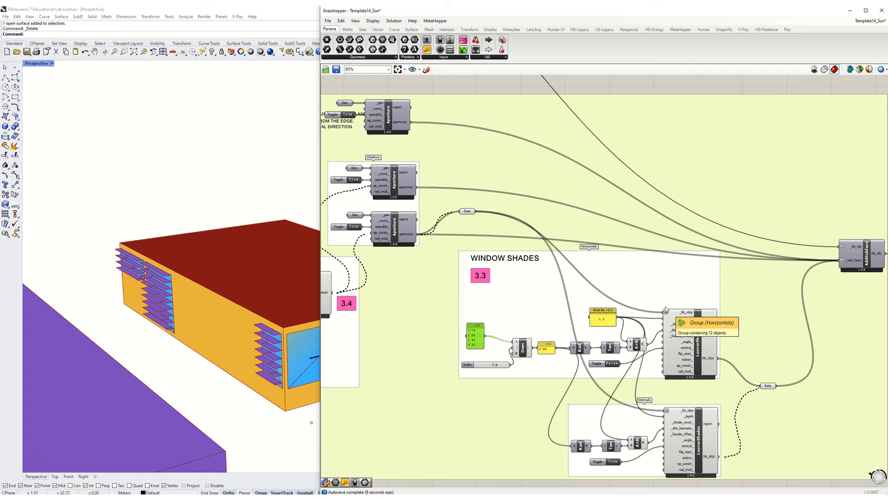
{"action": "right_click_drag", "start_coordinate": [111, 334], "coordinate": [145, 323]}
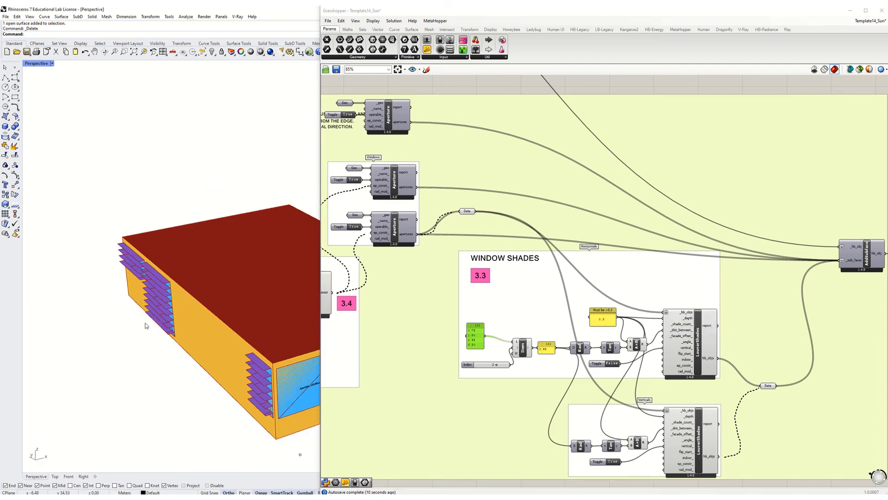
{"action": "scroll", "coordinate": [230, 370], "scroll_direction": "up", "scroll_amount": 4}
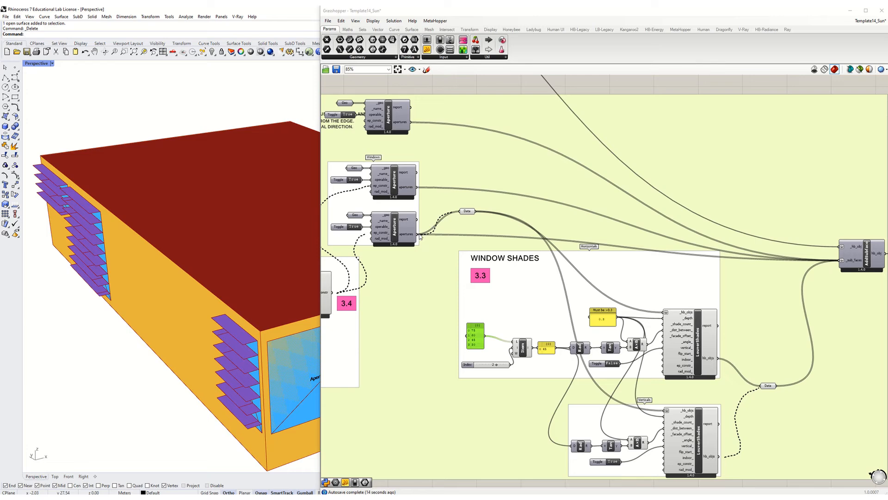
{"action": "left_click_drag", "start_coordinate": [420, 237], "coordinate": [462, 212], "text": "ctrl"}
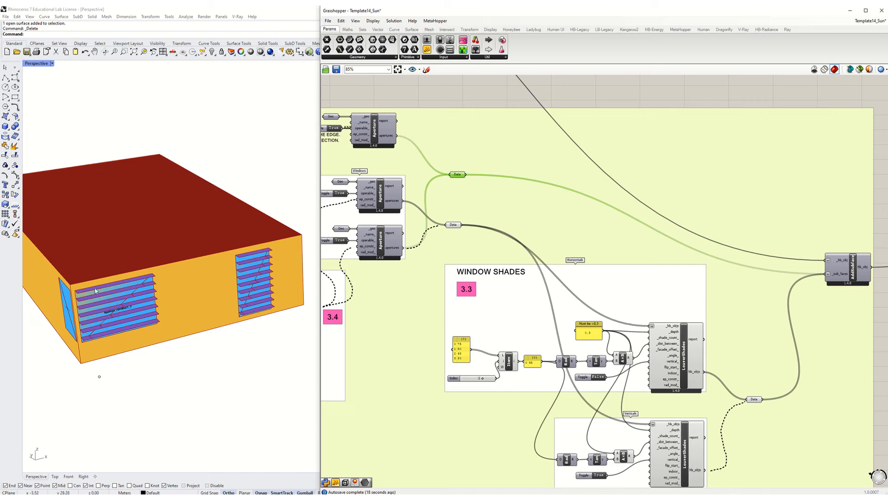
Feed only the lower Windows-group Aperture into the shades' Data parameter, and move the upper Aperture to the Data parameter feeding AddSubface in its place.
{"action": "scroll", "coordinate": [484, 384], "scroll_direction": "up", "scroll_amount": 3}
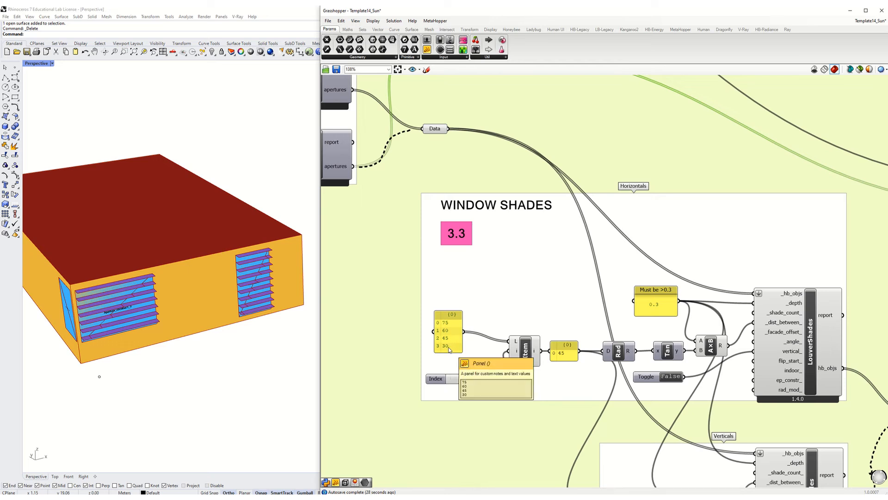
{"action": "scroll", "coordinate": [477, 396], "scroll_direction": "down", "scroll_amount": 2}
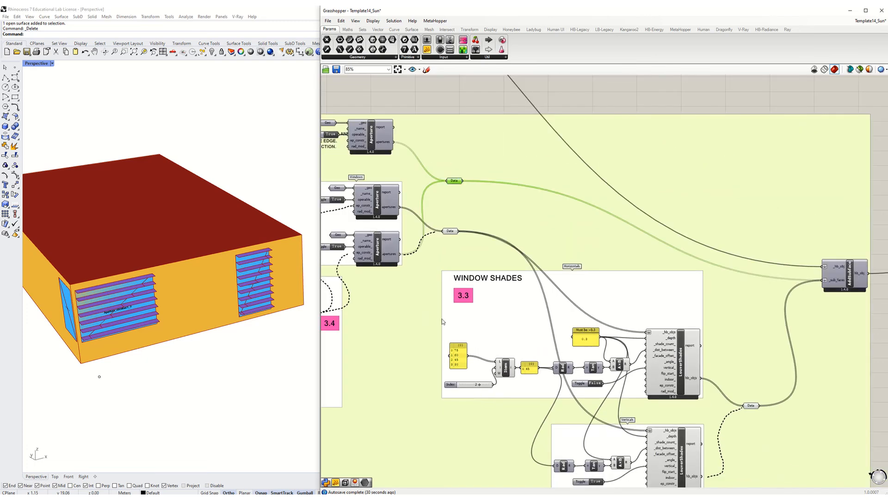
{"action": "left_click_drag", "start_coordinate": [399, 254], "coordinate": [445, 234]}
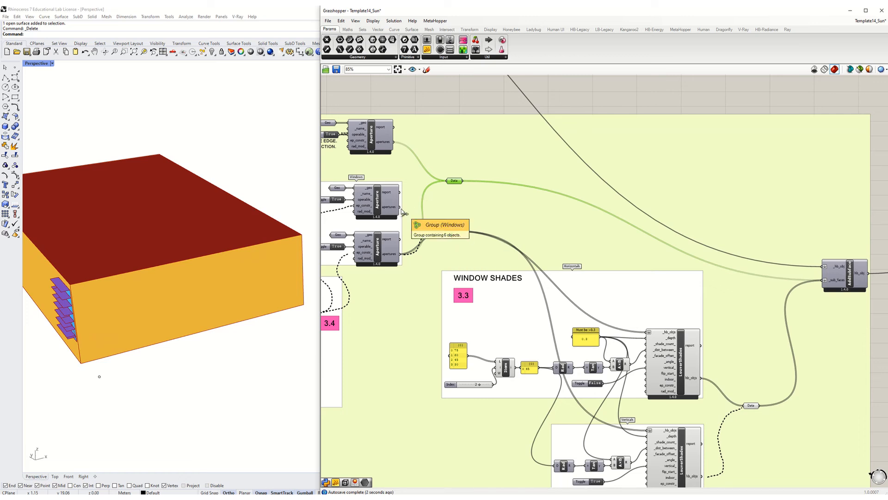
{"action": "left_click_drag", "start_coordinate": [406, 210], "coordinate": [447, 187], "text": "shift"}
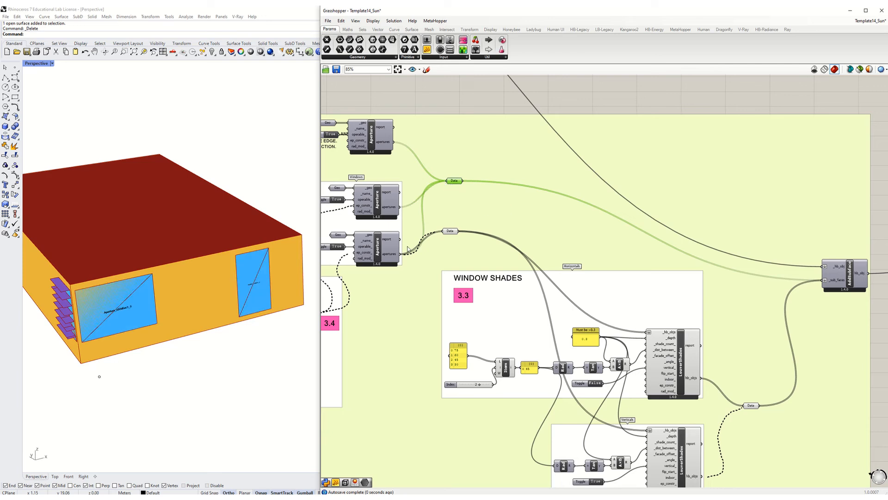
{"action": "left_click_drag", "start_coordinate": [418, 238], "coordinate": [447, 182], "text": "ctrl"}
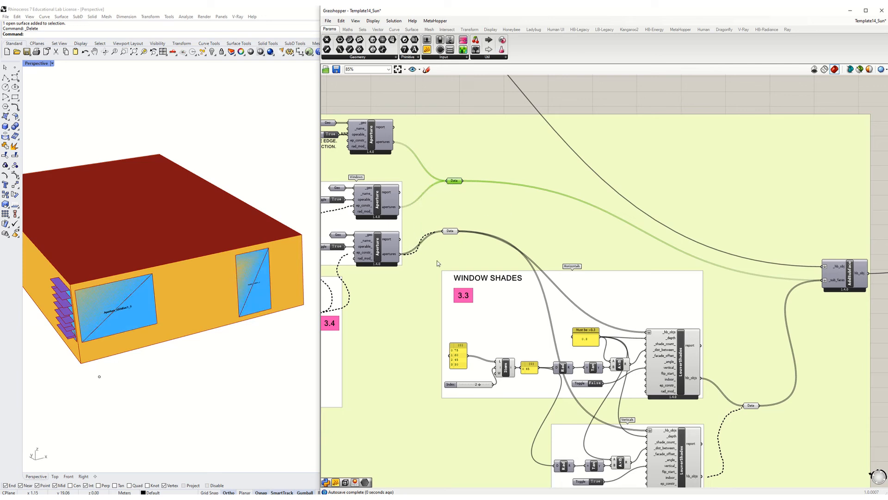
Set the angle Index to 0 for 75 degrees and add the Verticals LouverShades hb_objs output to the Data parameter collecting the shaded windows.
{"action": "right_click_drag", "start_coordinate": [206, 315], "coordinate": [237, 357]}
{"action": "left_click_drag", "start_coordinate": [479, 385], "coordinate": [451, 388]}
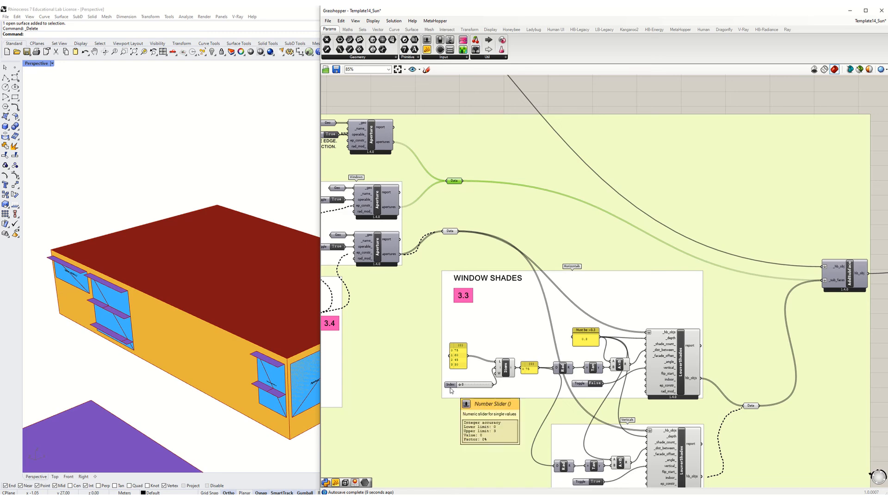
{"action": "right_click_drag", "start_coordinate": [486, 402], "coordinate": [435, 280]}
{"action": "scroll", "coordinate": [504, 291], "scroll_direction": "up", "scroll_amount": 3}
{"action": "scroll", "coordinate": [647, 366], "scroll_direction": "up", "scroll_amount": 4}
{"action": "left_click", "coordinate": [665, 356]}
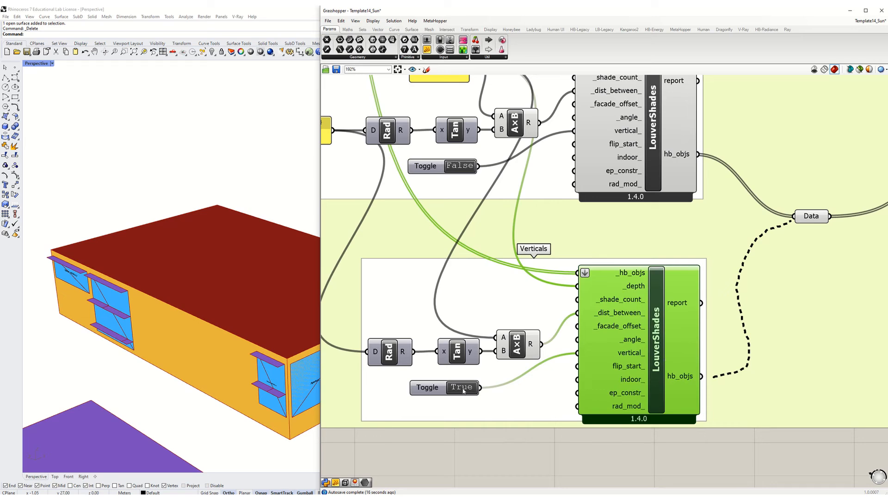
{"action": "scroll", "coordinate": [563, 325], "scroll_direction": "down", "scroll_amount": 2}
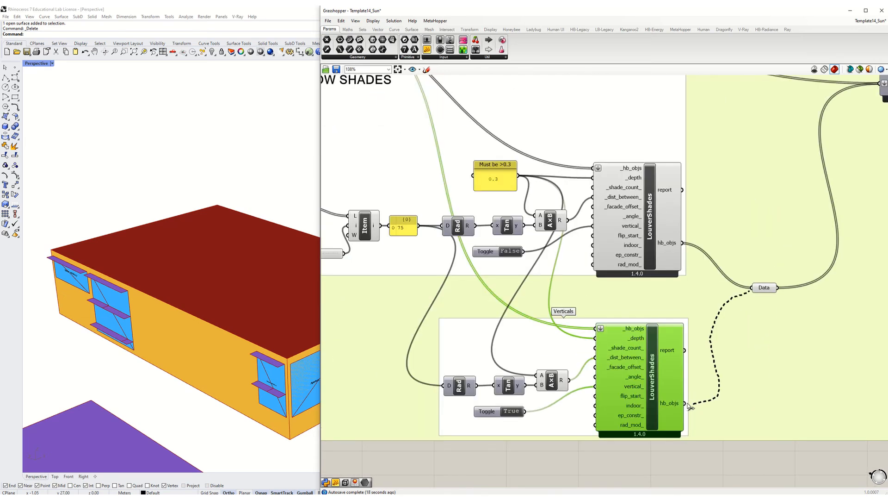
{"action": "left_click_drag", "start_coordinate": [685, 403], "coordinate": [751, 288]}
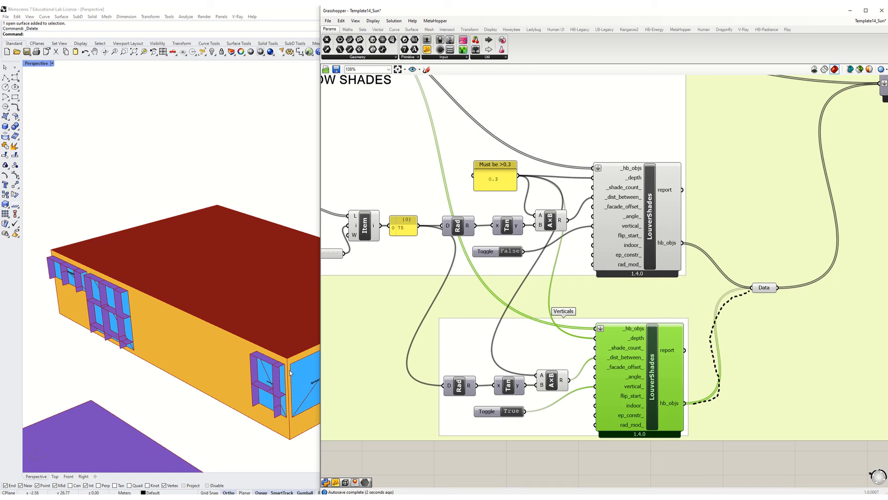
Try denser combined louvers by setting the angle Index to 1 for 60 degrees and to 3 for 30 degrees.
{"action": "right_click_drag", "start_coordinate": [452, 323], "coordinate": [516, 341]}
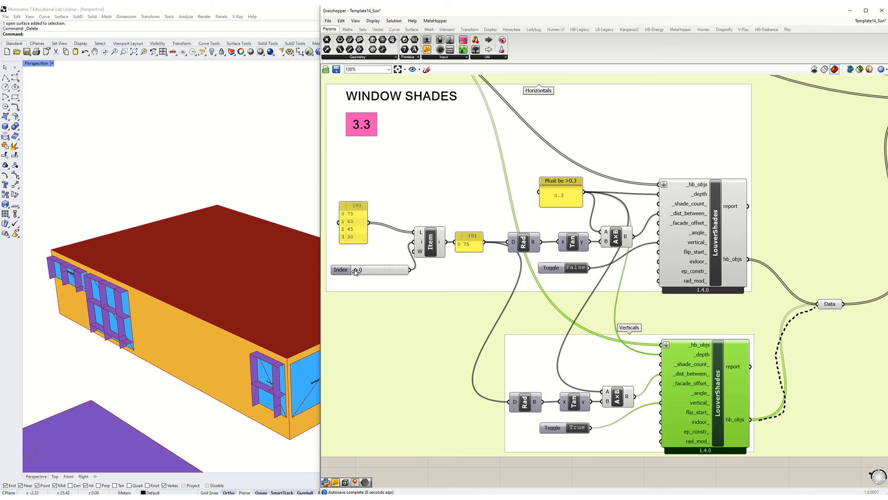
{"action": "left_click_drag", "start_coordinate": [359, 271], "coordinate": [365, 274]}
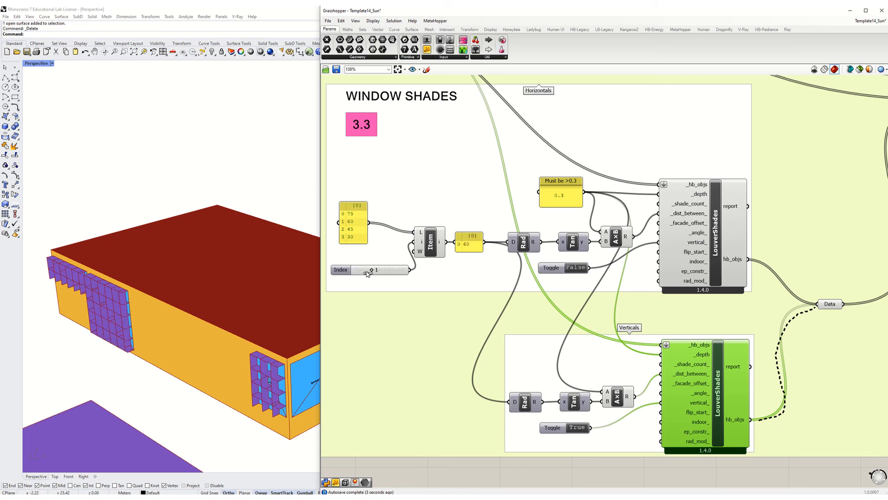
{"action": "left_click_drag", "start_coordinate": [372, 273], "coordinate": [397, 273]}
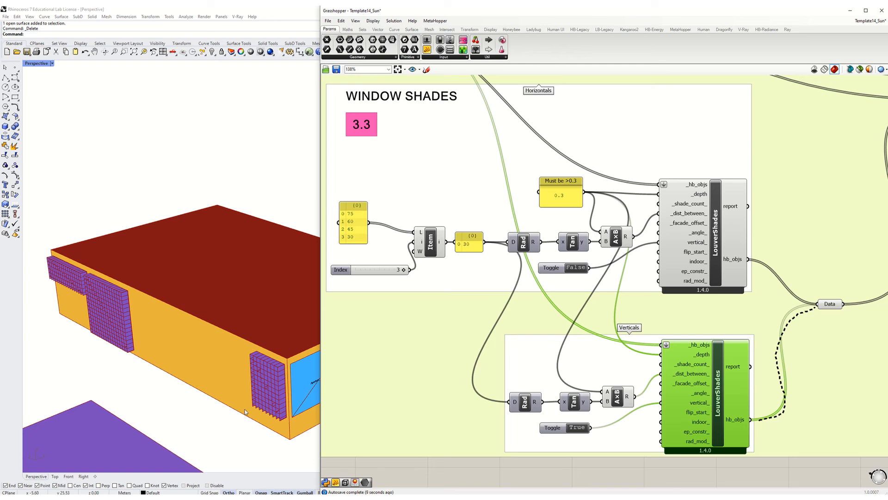
Examine the 30-degree egg-crate louvers on the house windows up close in Rhino from several viewpoints.
{"action": "scroll", "coordinate": [259, 392], "scroll_direction": "up", "scroll_amount": 6}
{"action": "right_click_drag", "start_coordinate": [214, 352], "coordinate": [221, 353]}
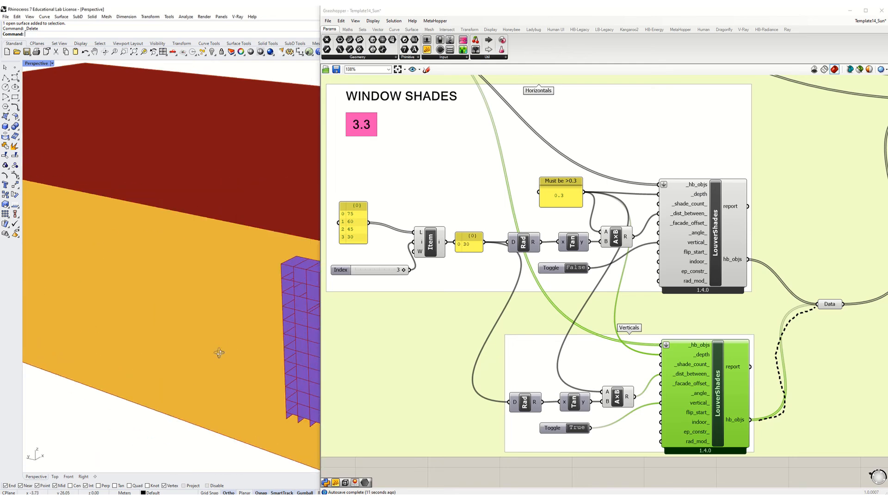
{"action": "scroll", "coordinate": [141, 332], "scroll_direction": "down", "scroll_amount": 8}
{"action": "right_click_drag", "start_coordinate": [199, 297], "coordinate": [184, 312], "text": "shift"}
{"action": "scroll", "coordinate": [188, 343], "scroll_direction": "up", "scroll_amount": 7}
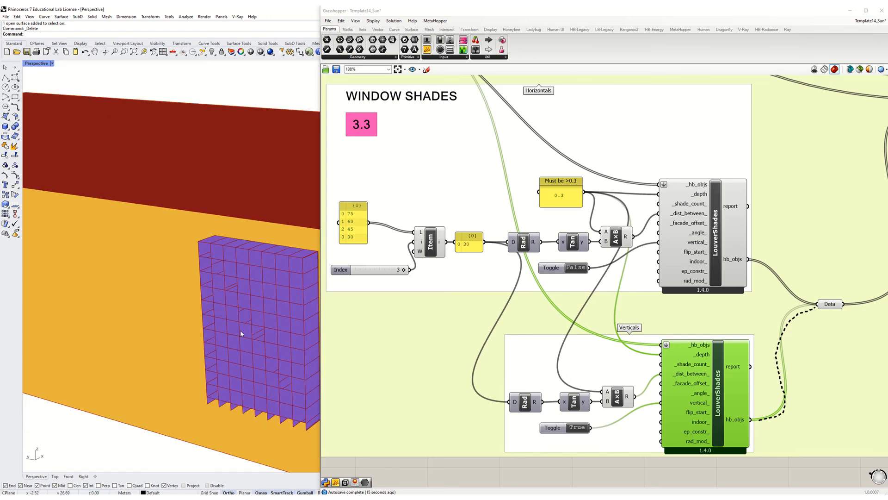
{"action": "scroll", "coordinate": [240, 329], "scroll_direction": "down", "scroll_amount": 6}
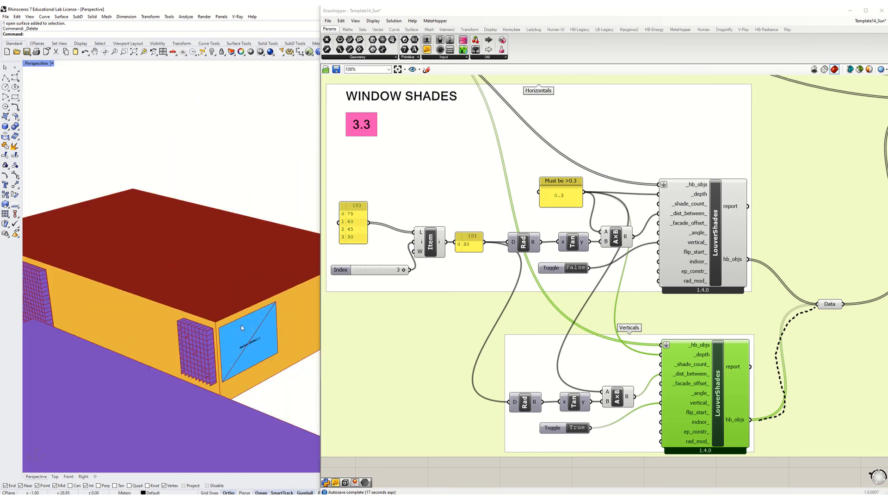
{"action": "right_click_drag", "start_coordinate": [240, 324], "coordinate": [292, 347], "text": "shift"}
{"action": "right_click_drag", "start_coordinate": [130, 316], "coordinate": [225, 283], "text": "shift"}
{"action": "scroll", "coordinate": [160, 346], "scroll_direction": "up", "scroll_amount": 8}
{"action": "right_click_drag", "start_coordinate": [254, 248], "coordinate": [233, 261]}
{"action": "scroll", "coordinate": [231, 267], "scroll_direction": "down", "scroll_amount": 5}
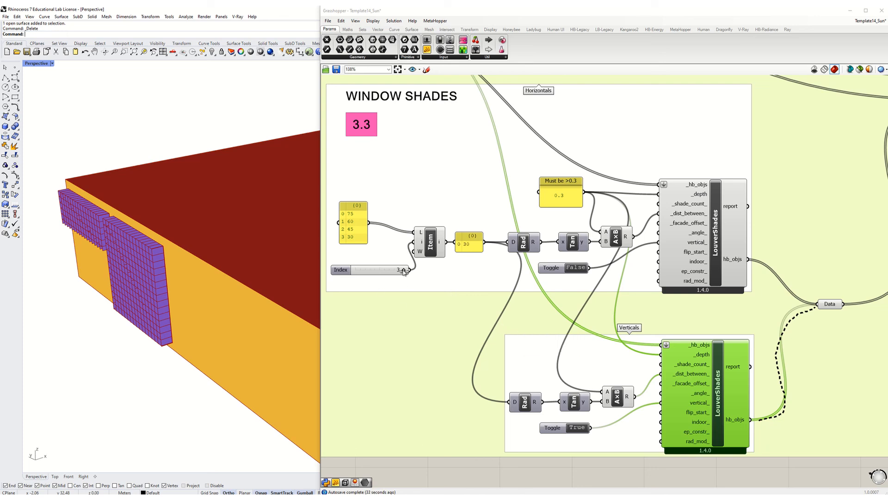
Set the angle Index to 0 to use 75 degrees and check the sparser louvers on the house in Rhino.
{"action": "left_click_drag", "start_coordinate": [403, 269], "coordinate": [354, 272]}
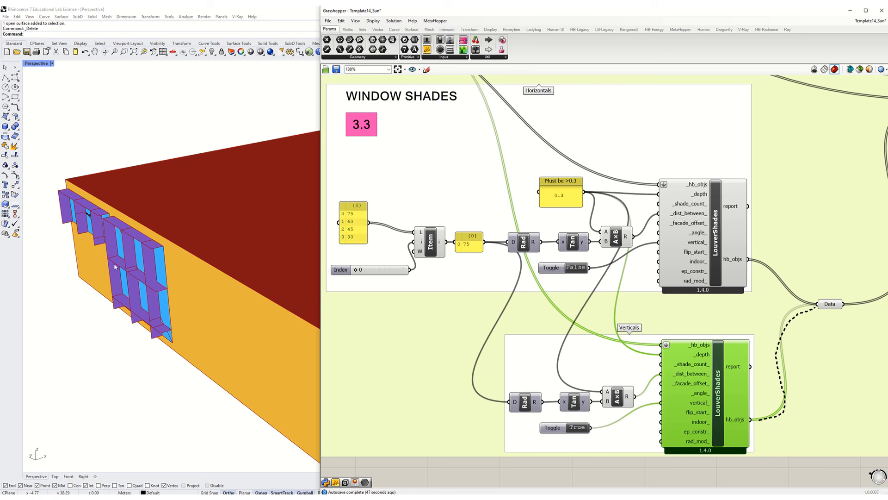
{"action": "scroll", "coordinate": [121, 249], "scroll_direction": "down", "scroll_amount": 2}
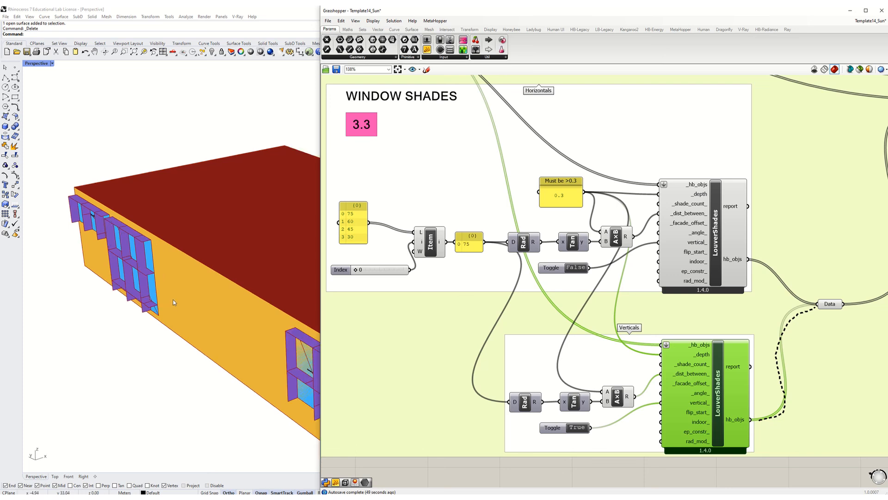
{"action": "right_click_drag", "start_coordinate": [173, 299], "coordinate": [129, 277], "text": "shift"}
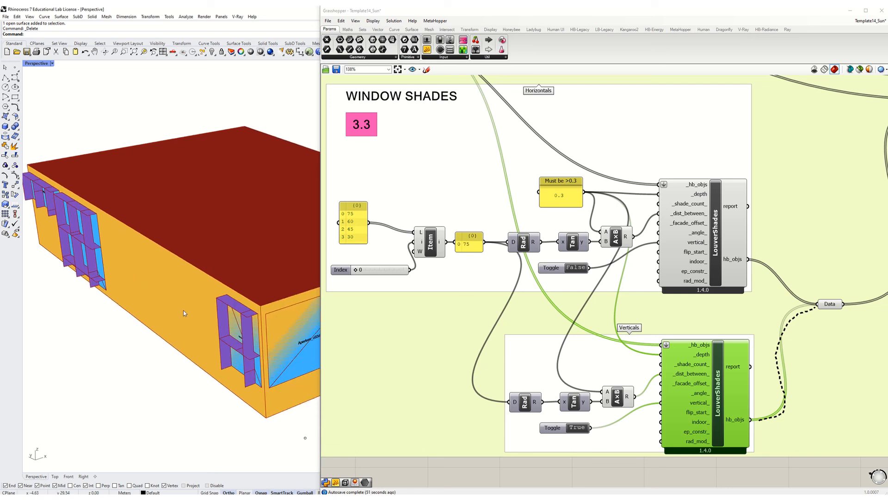